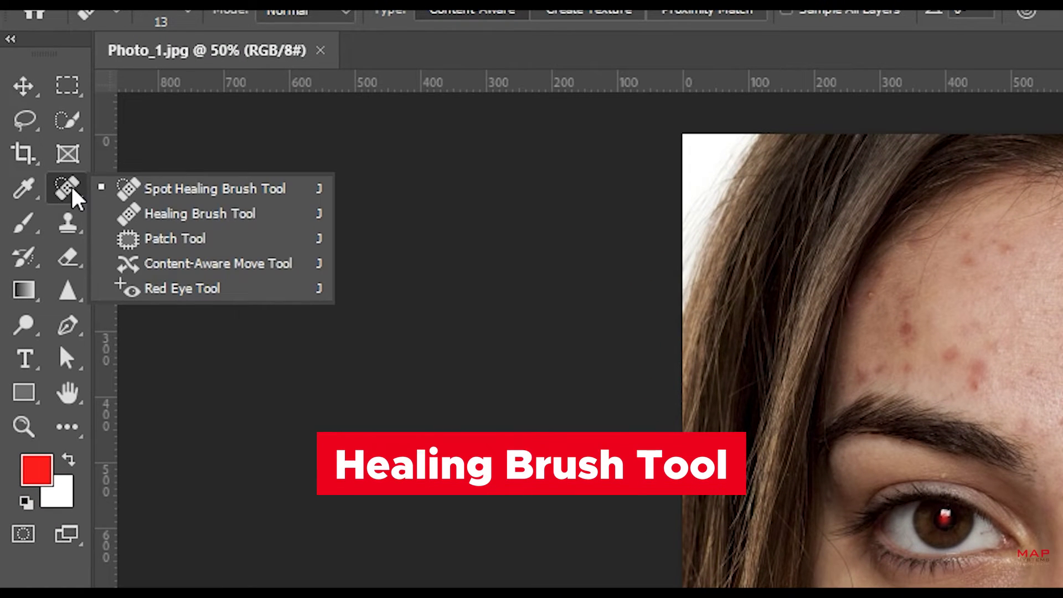
With the Healing Brush Tool, sample clean skin and heal the first small blemishes across the forehead
{"action": "left_click", "coordinate": [200, 216]}
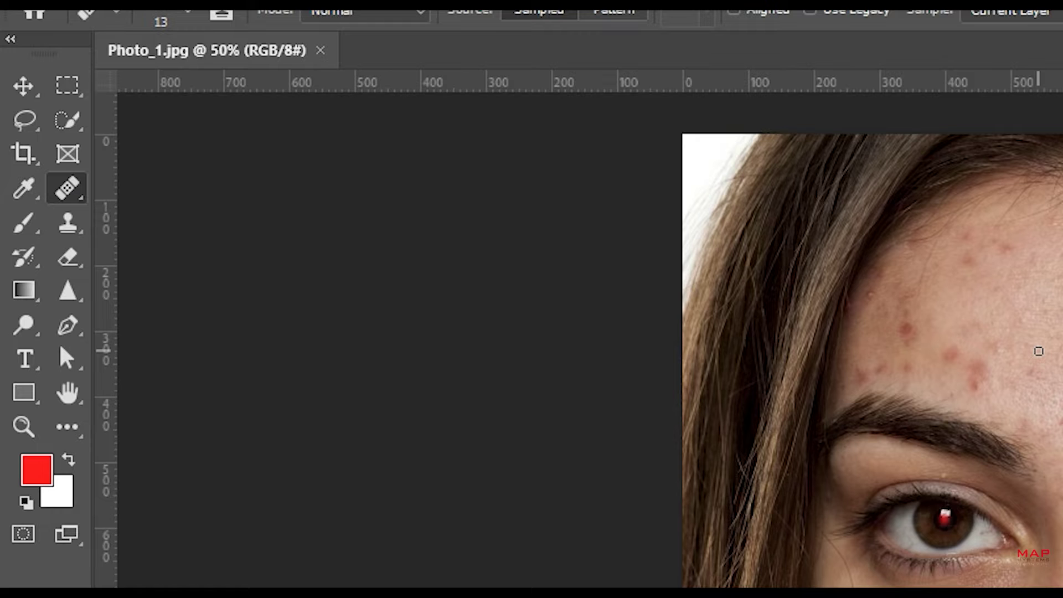
{"action": "scroll", "coordinate": [1039, 351], "scroll_direction": "up", "scroll_amount": 5}
{"action": "left_click", "coordinate": [380, 242], "text": "alt"}
{"action": "left_click", "coordinate": [376, 177]}
{"action": "left_click", "coordinate": [444, 297]}
{"action": "left_click", "coordinate": [498, 302]}
{"action": "left_click", "coordinate": [708, 165], "text": "alt"}
{"action": "left_click", "coordinate": [670, 158]}
{"action": "left_click", "coordinate": [698, 163], "text": "alt"}
{"action": "left_click", "coordinate": [693, 142]}
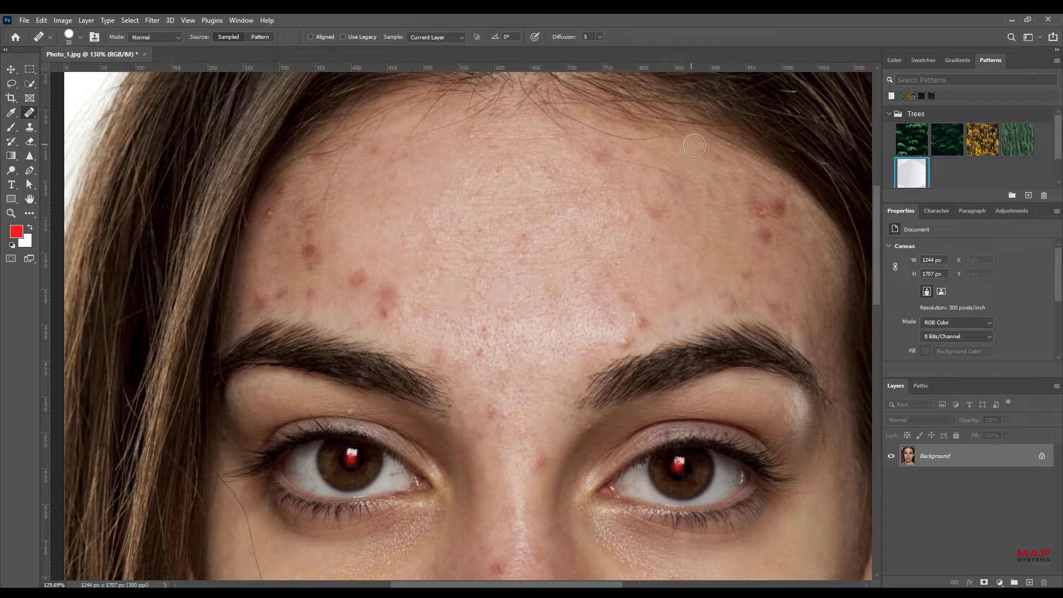
Heal the red spots at the upper hairline and in the middle of the forehead using nearby clean skin as source
{"action": "left_click", "coordinate": [407, 157]}
{"action": "left_click", "coordinate": [370, 179], "text": "alt"}
{"action": "left_click", "coordinate": [375, 150]}
{"action": "left_click", "coordinate": [553, 261]}
{"action": "left_click", "coordinate": [527, 239]}
{"action": "left_click", "coordinate": [568, 302], "text": "alt"}
{"action": "left_click", "coordinate": [614, 314]}
{"action": "left_click", "coordinate": [630, 294]}
{"action": "left_click", "coordinate": [593, 333]}
{"action": "left_click", "coordinate": [534, 313], "text": "alt"}
{"action": "left_click", "coordinate": [486, 331]}
{"action": "left_click", "coordinate": [481, 351]}
{"action": "left_click", "coordinate": [454, 299]}
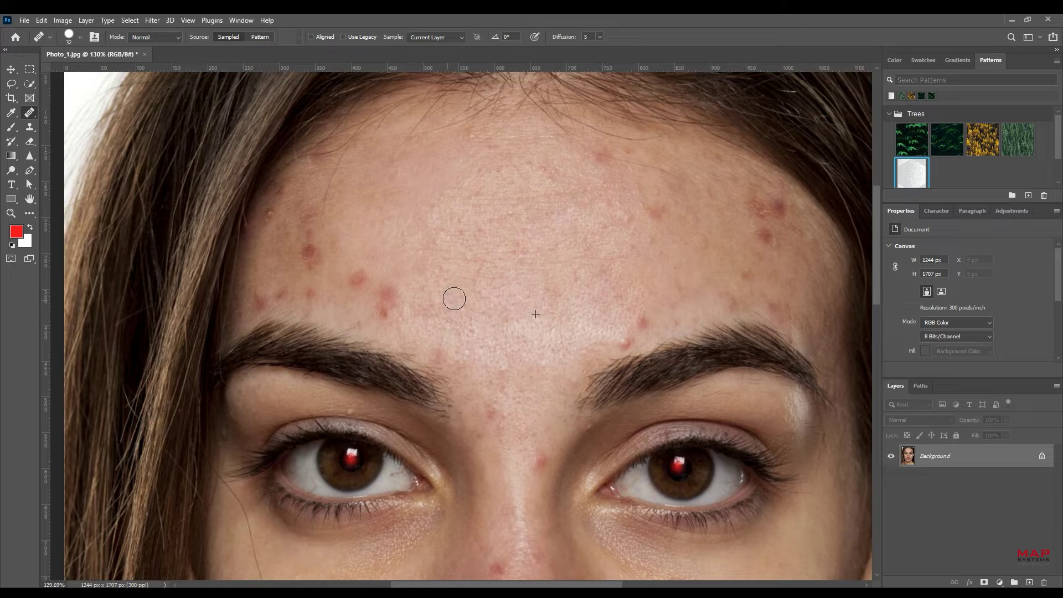
Heal the blemishes between the eyebrows and down the bridge of the nose
{"action": "left_click", "coordinate": [439, 360]}
{"action": "left_click", "coordinate": [462, 406]}
{"action": "left_click", "coordinate": [490, 412]}
{"action": "left_click", "coordinate": [540, 465]}
{"action": "scroll", "coordinate": [538, 473], "scroll_direction": "down", "scroll_amount": 5}
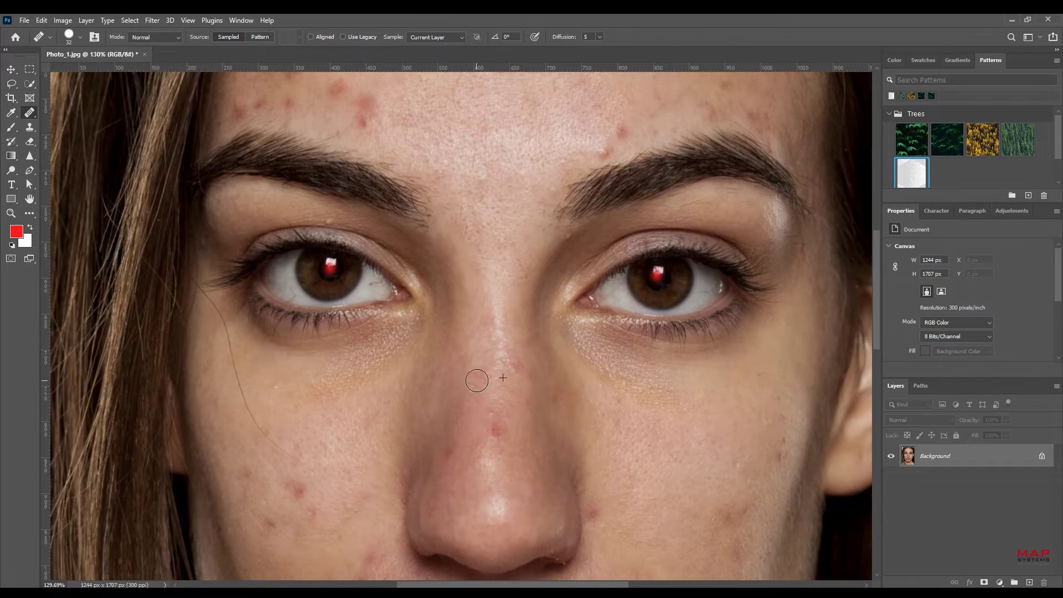
{"action": "scroll", "coordinate": [496, 405], "scroll_direction": "down", "scroll_amount": 5}
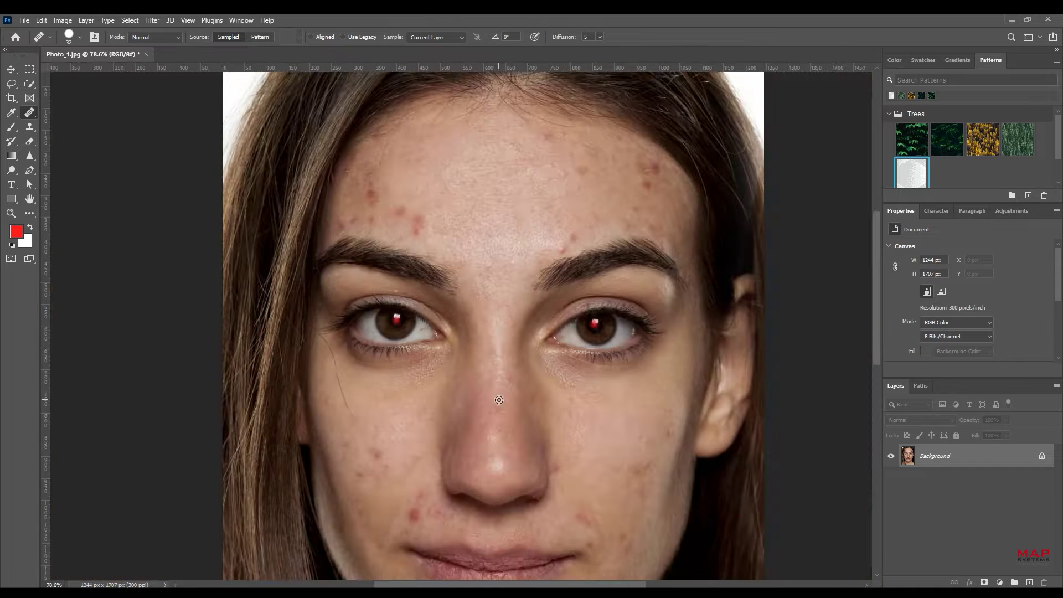
Heal further blemishes toward the edges of the forehead, resampling clean skin close to them
{"action": "scroll", "coordinate": [377, 210], "scroll_direction": "up", "scroll_amount": 6}
{"action": "left_click_drag", "start_coordinate": [468, 319], "coordinate": [450, 265]}
{"action": "left_click", "coordinate": [424, 221], "text": "alt"}
{"action": "left_click", "coordinate": [399, 208]}
{"action": "left_click", "coordinate": [363, 179], "text": "alt"}
{"action": "left_click", "coordinate": [371, 205]}
{"action": "left_click", "coordinate": [346, 214]}
{"action": "scroll", "coordinate": [345, 214], "scroll_direction": "down", "scroll_amount": 1}
{"action": "left_click_drag", "start_coordinate": [466, 413], "coordinate": [454, 241]}
{"action": "left_click_drag", "start_coordinate": [610, 403], "coordinate": [529, 372]}
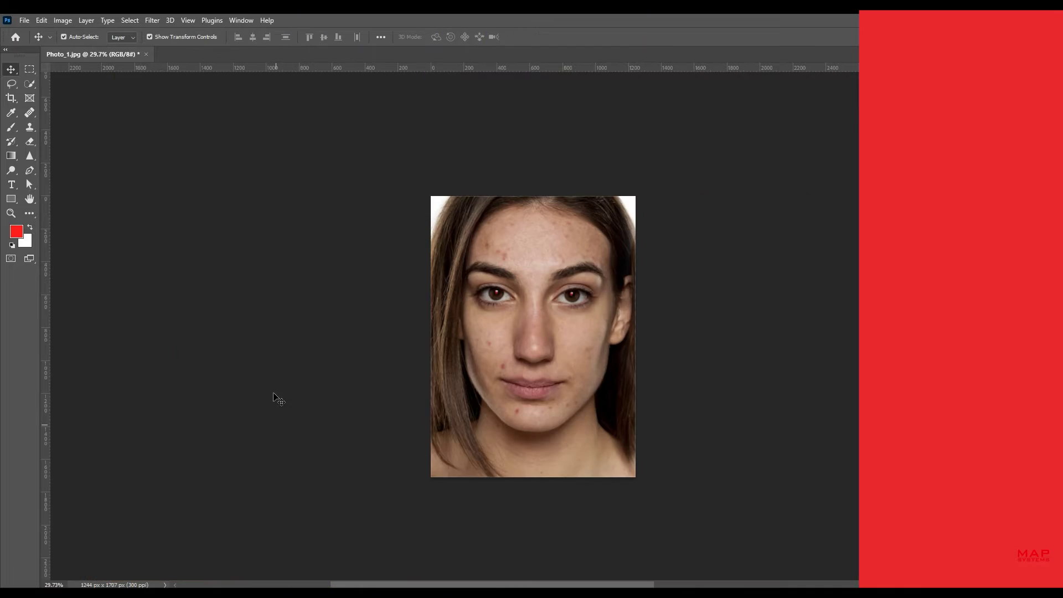
Remove the red spots above the left-hand eyebrow with the Spot Healing Brush Tool using an enlarged brush
{"action": "left_click", "coordinate": [30, 113]}
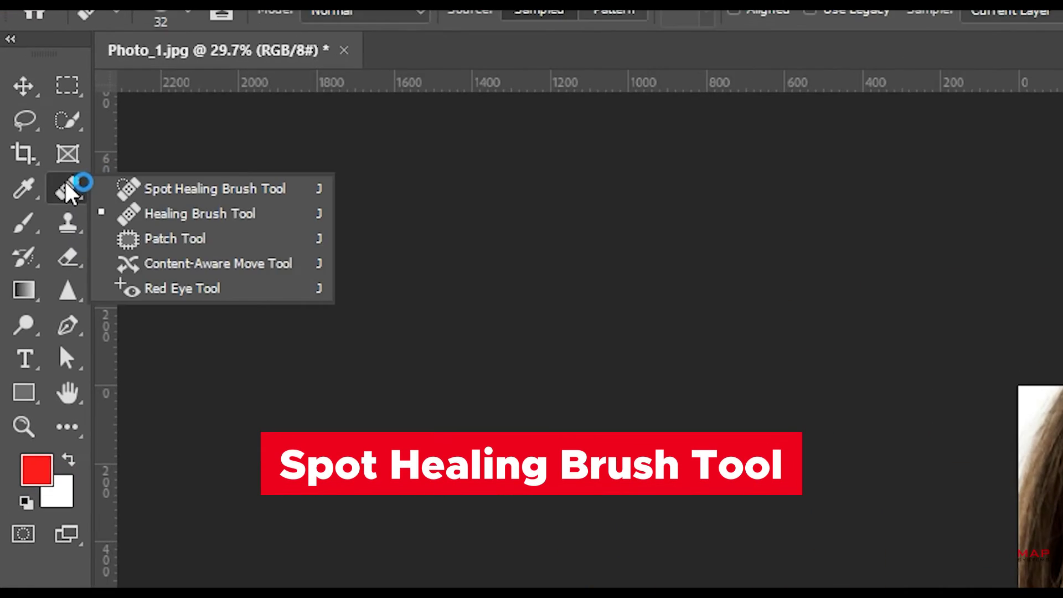
{"action": "left_click", "coordinate": [197, 190]}
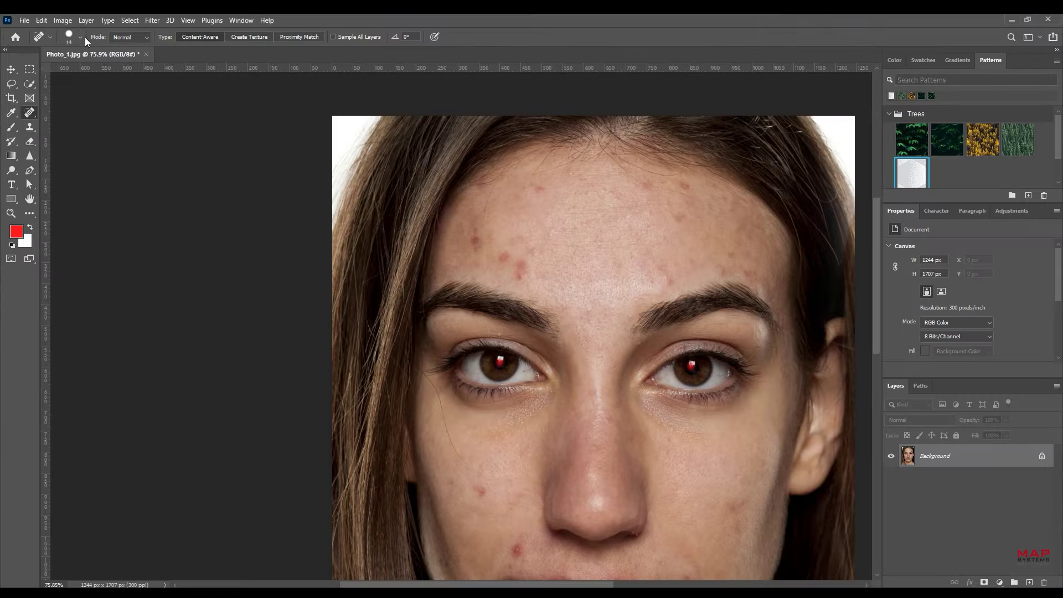
{"action": "left_click", "coordinate": [81, 37]}
{"action": "left_click", "coordinate": [476, 237]}
{"action": "left_click", "coordinate": [542, 273]}
{"action": "left_click", "coordinate": [511, 264]}
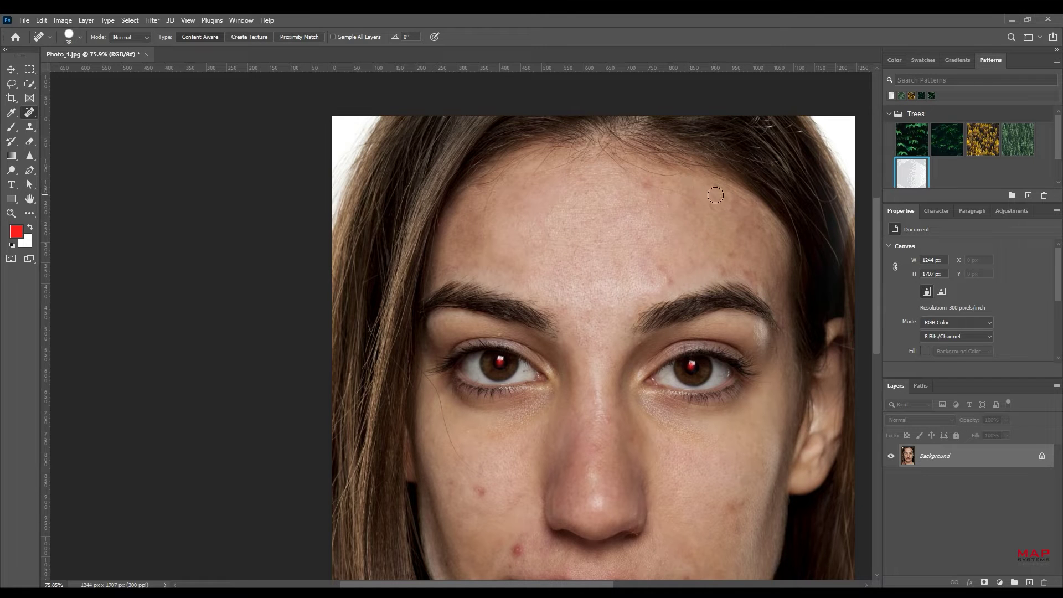
Spot-heal the blemishes above the right-hand eyebrow and the patch on the right-hand cheek
{"action": "left_click", "coordinate": [671, 277]}
{"action": "left_click", "coordinate": [752, 273]}
{"action": "left_click", "coordinate": [728, 259]}
{"action": "left_click", "coordinate": [740, 517]}
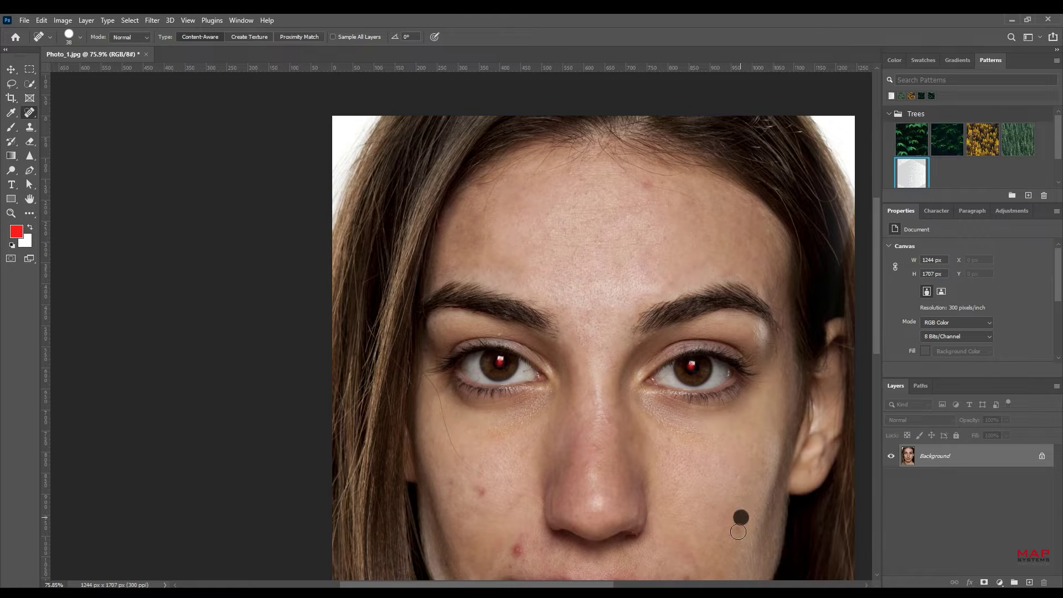
Spot-heal the remaining blemishes on the chin, below the lips and on the nose
{"action": "left_click_drag", "start_coordinate": [626, 460], "coordinate": [627, 317]}
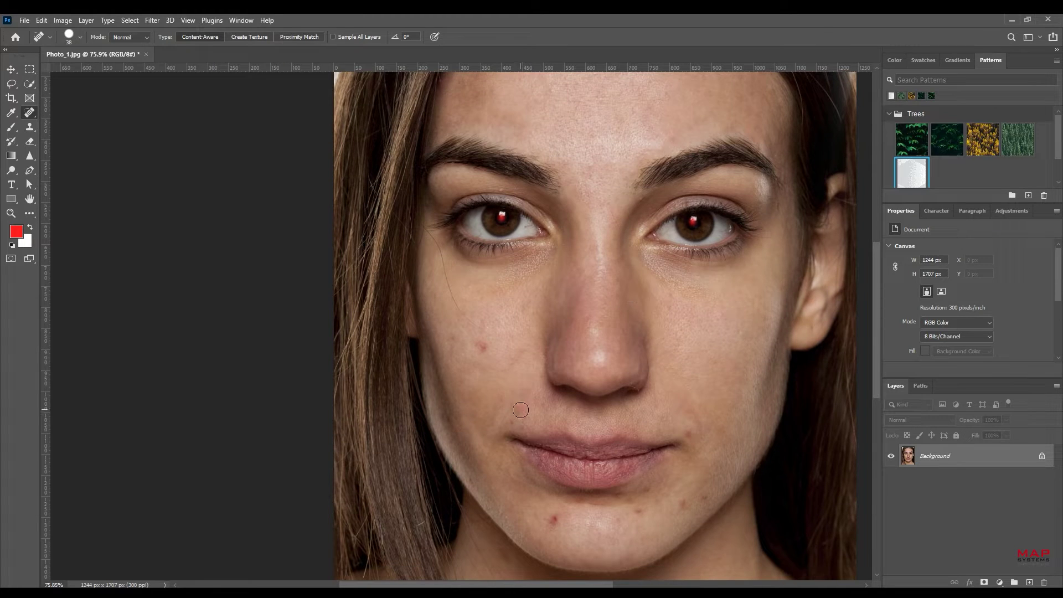
{"action": "left_click", "coordinate": [551, 522]}
{"action": "left_click", "coordinate": [596, 543]}
{"action": "left_click", "coordinate": [649, 493]}
{"action": "left_click", "coordinate": [683, 502]}
{"action": "left_click", "coordinate": [620, 258]}
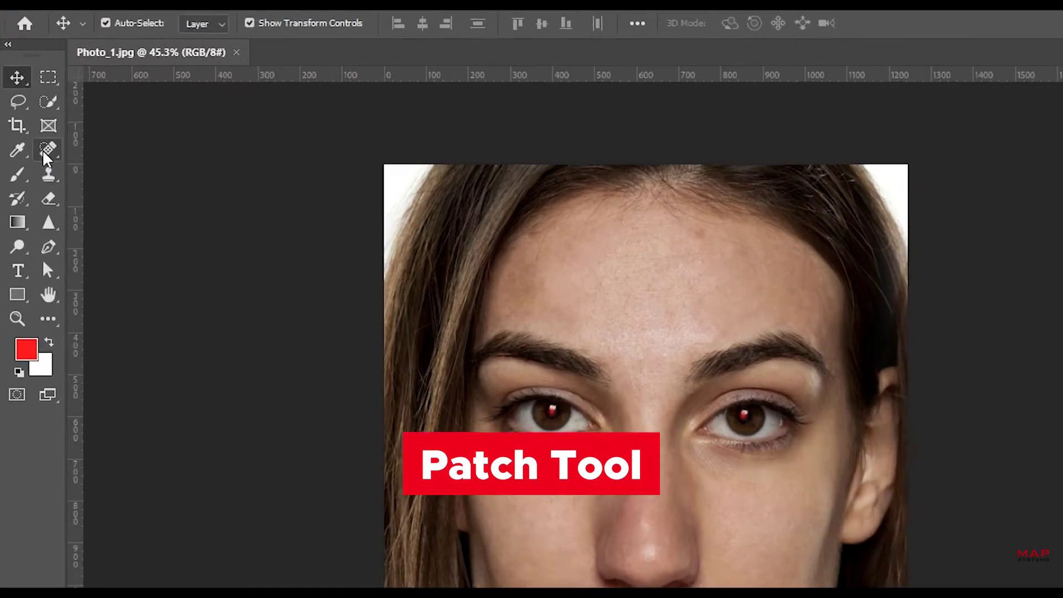
Patch the veins in the white of the left-hand eye with clean eye white using the Patch Tool, then deselect
{"action": "right_click", "coordinate": [30, 113]}
{"action": "left_click", "coordinate": [89, 132]}
{"action": "scroll", "coordinate": [340, 272], "scroll_direction": "up", "scroll_amount": 5}
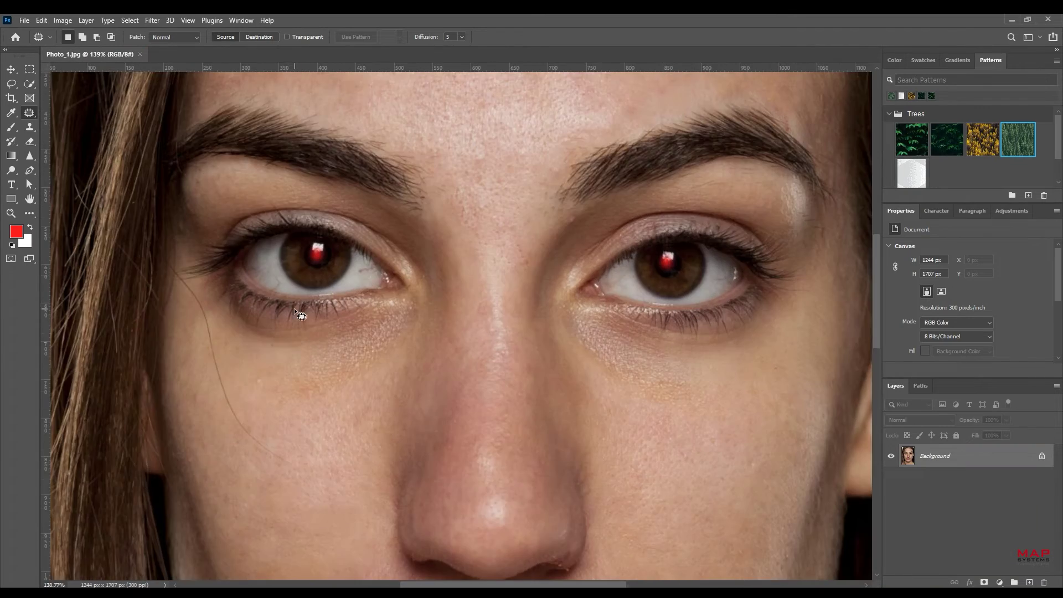
{"action": "scroll", "coordinate": [369, 266], "scroll_direction": "up", "scroll_amount": 3}
{"action": "left_click_drag", "start_coordinate": [361, 281], "coordinate": [353, 289]}
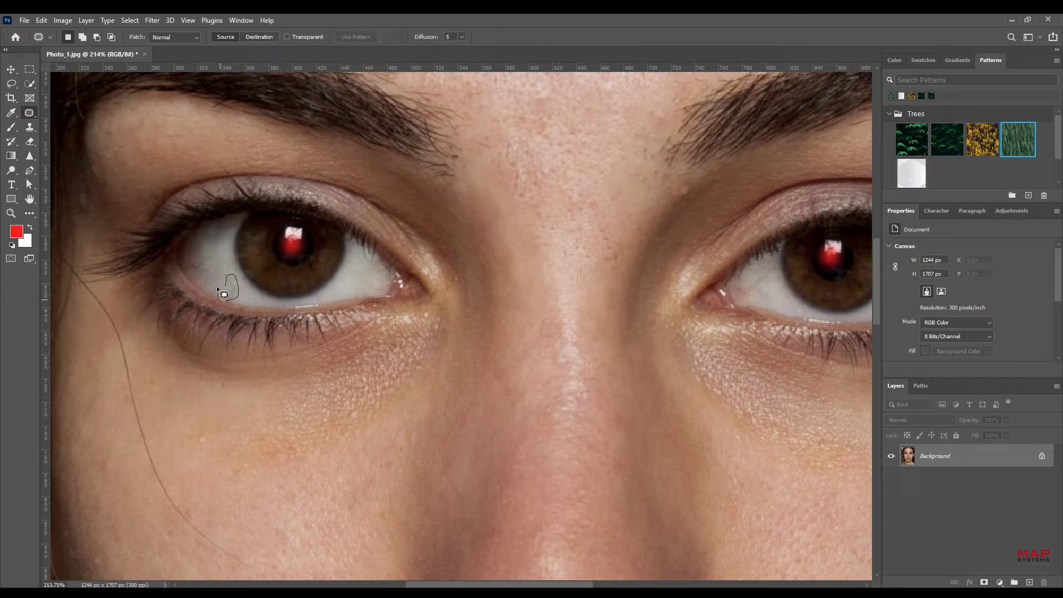
{"action": "left_click_drag", "start_coordinate": [217, 286], "coordinate": [372, 274]}
{"action": "key", "text": "ctrl+d"}
Patch the blemished white of the right-hand eye with a clean area of eye white and deselect
{"action": "scroll", "coordinate": [546, 284], "scroll_direction": "right", "scroll_amount": 5}
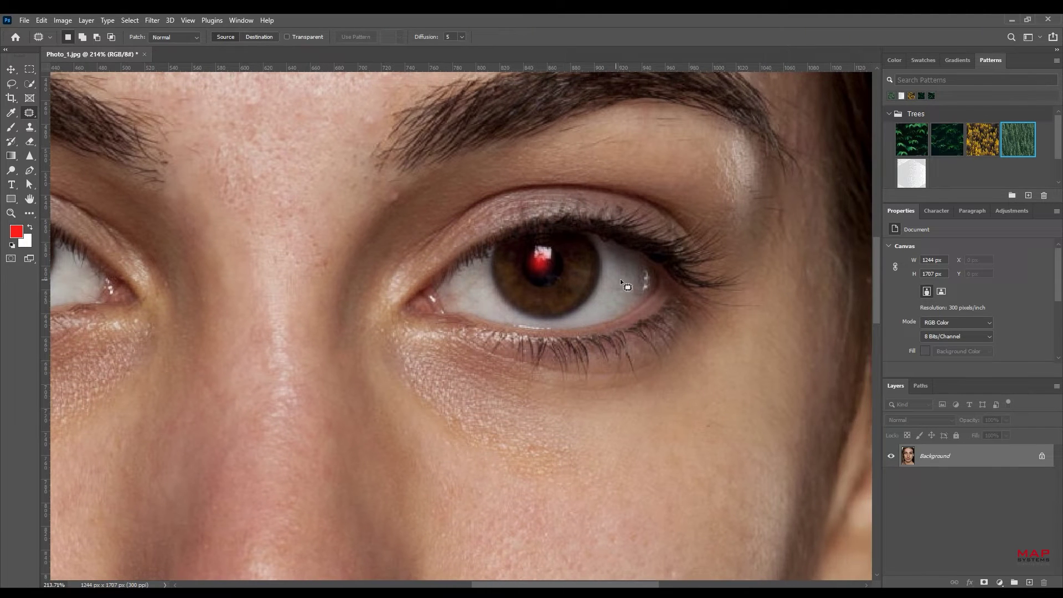
{"action": "left_click_drag", "start_coordinate": [612, 288], "coordinate": [614, 286]}
{"action": "mouse_move", "coordinate": [485, 291]}
{"action": "left_mouse_down"}
{"action": "mouse_move", "coordinate": [475, 280]}
{"action": "mouse_move", "coordinate": [624, 299]}
{"action": "left_mouse_up"}
{"action": "key", "text": "ctrl+d"}
{"action": "scroll", "coordinate": [527, 303], "scroll_direction": "down", "scroll_amount": 5}
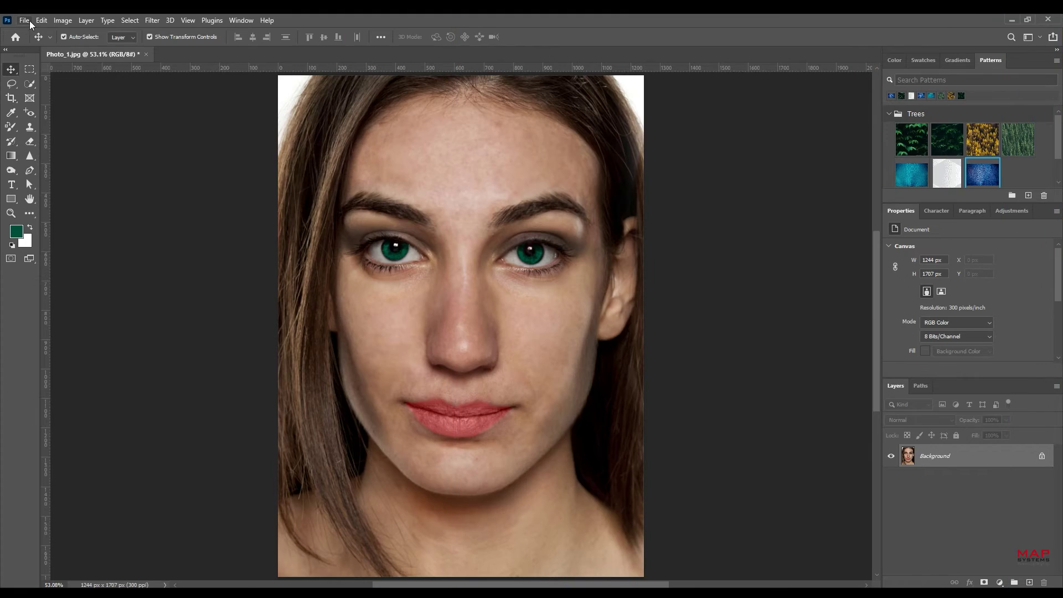
Place the Photo_2 image into the portrait as an embedded object and scale it down to about 941 px wide
{"action": "left_click", "coordinate": [25, 20]}
{"action": "left_click", "coordinate": [135, 240]}
{"action": "left_click", "coordinate": [515, 332]}
{"action": "double_click", "coordinate": [515, 332]}
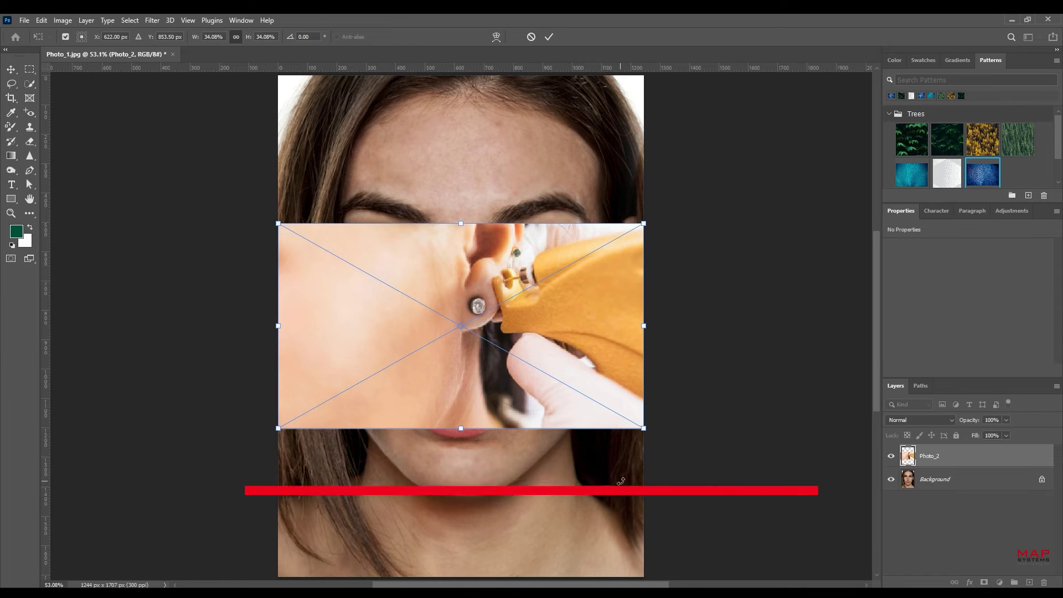
{"action": "left_click_drag", "start_coordinate": [643, 326], "coordinate": [554, 325]}
{"action": "left_click", "coordinate": [549, 36]}
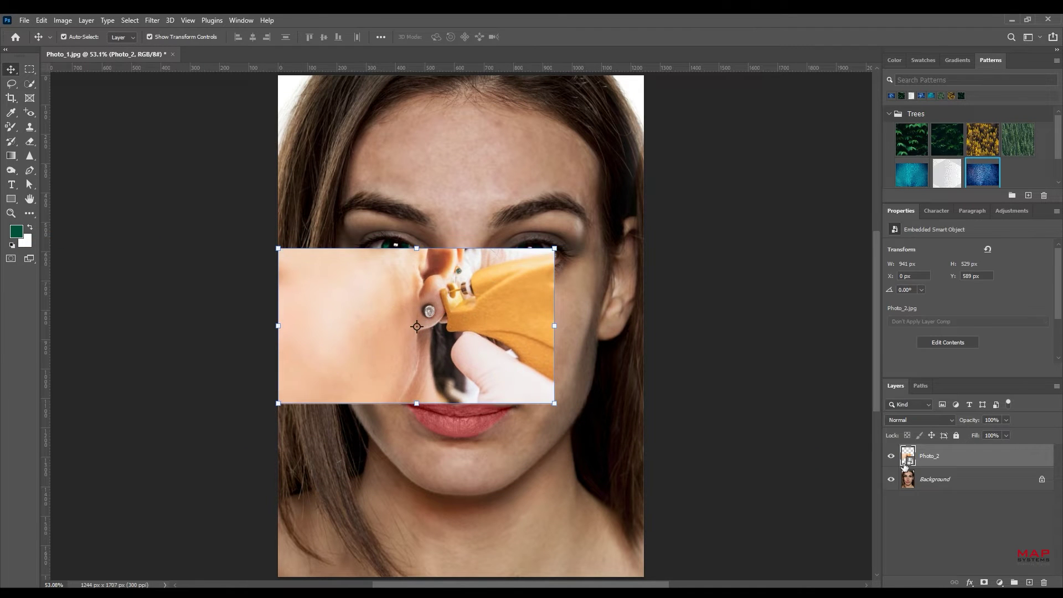
Copy the stud earring from Photo_2 onto the portrait's earlobe on the Background layer with the Content-Aware Move Tool in Extend mode
{"action": "left_click", "coordinate": [918, 484]}
{"action": "scroll", "coordinate": [383, 316], "scroll_direction": "up", "scroll_amount": 3}
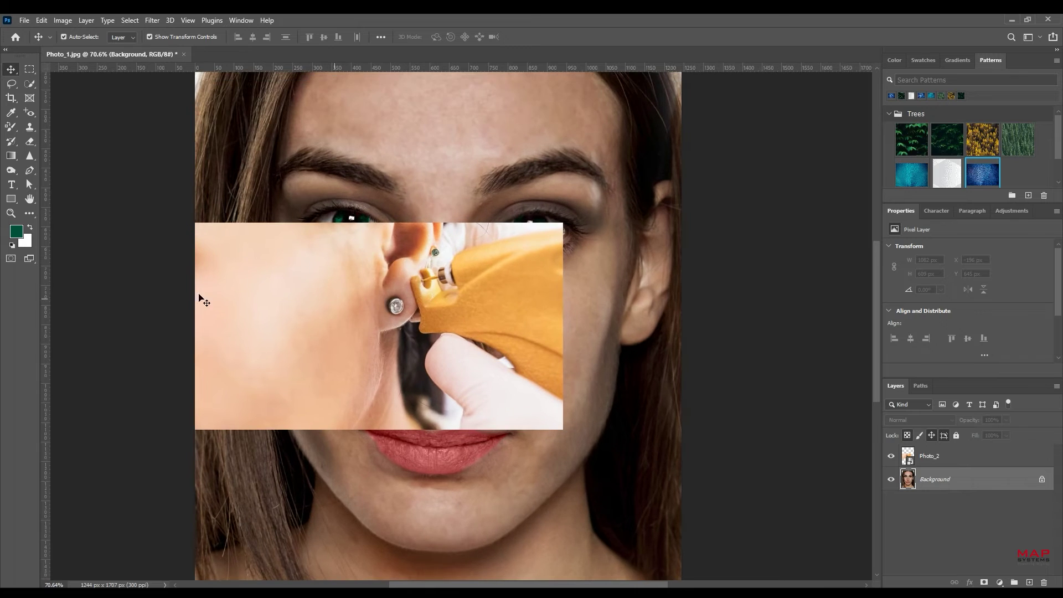
{"action": "left_click", "coordinate": [30, 113]}
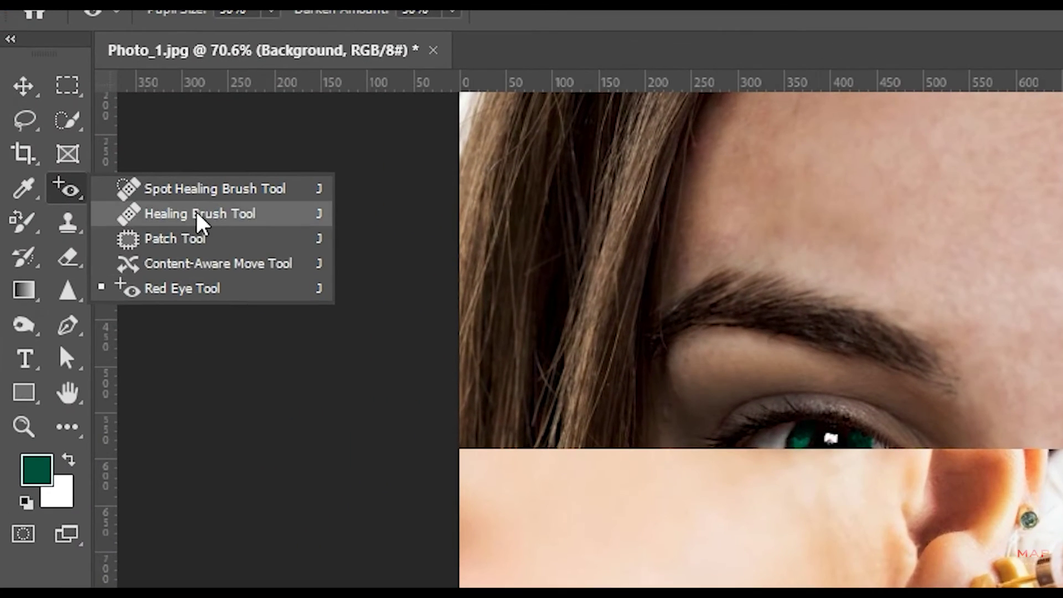
{"action": "left_click", "coordinate": [206, 277]}
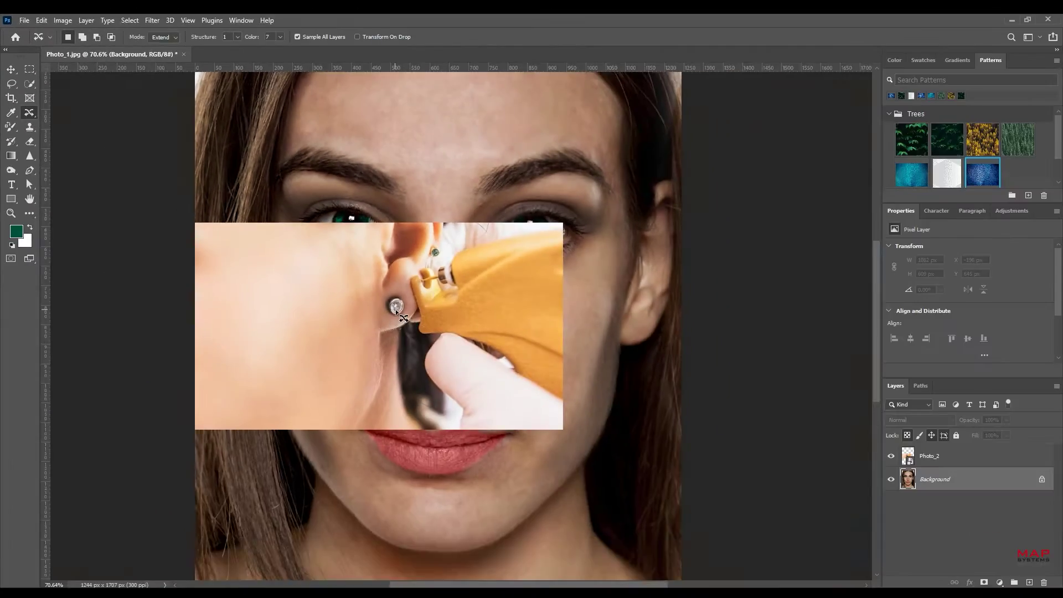
{"action": "scroll", "coordinate": [396, 309], "scroll_direction": "up", "scroll_amount": 5}
{"action": "left_click_drag", "start_coordinate": [449, 321], "coordinate": [399, 325]}
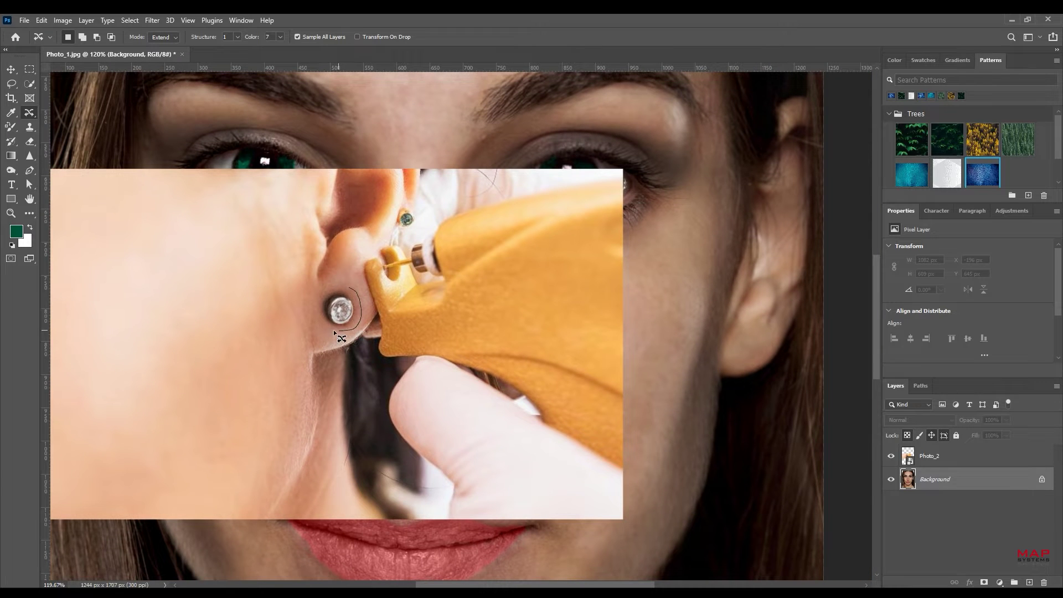
{"action": "left_click_drag", "start_coordinate": [347, 316], "coordinate": [754, 350]}
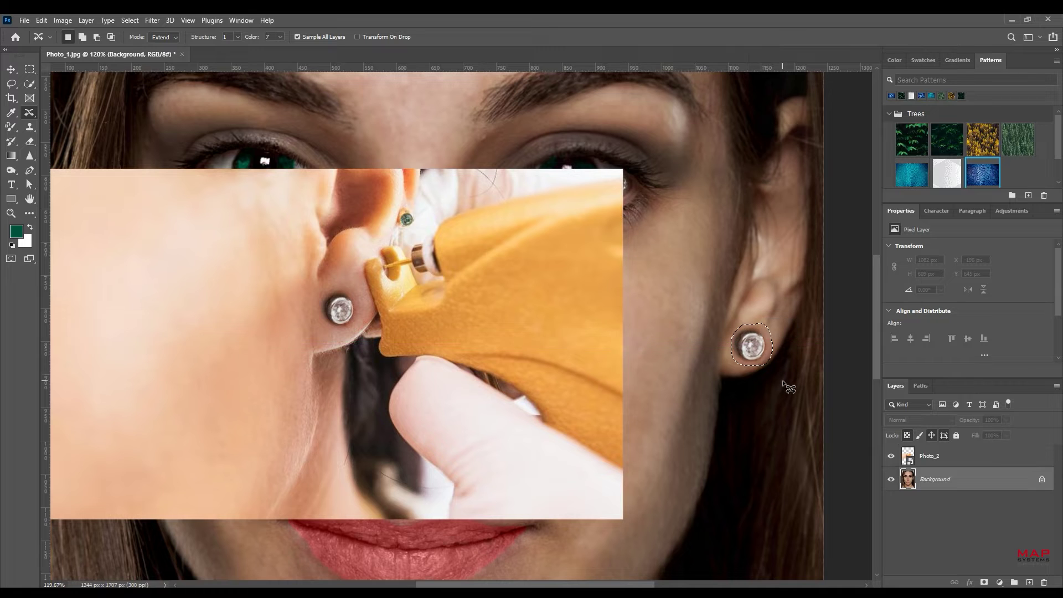
Delete the Photo_2 layer
{"action": "scroll", "coordinate": [788, 387], "scroll_direction": "down", "scroll_amount": 5}
{"action": "right_click", "coordinate": [951, 460]}
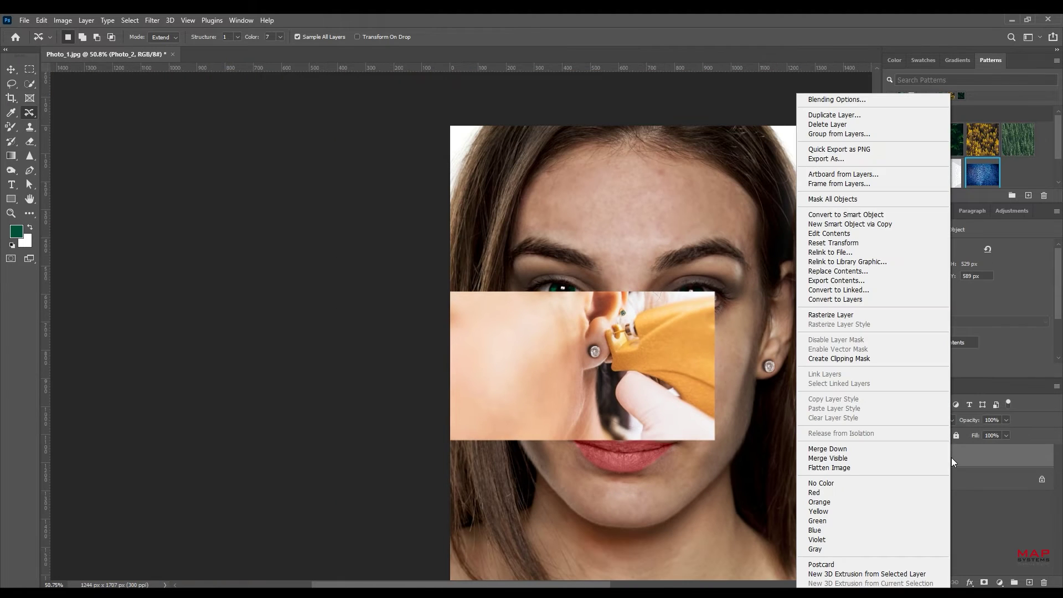
{"action": "left_click", "coordinate": [827, 124]}
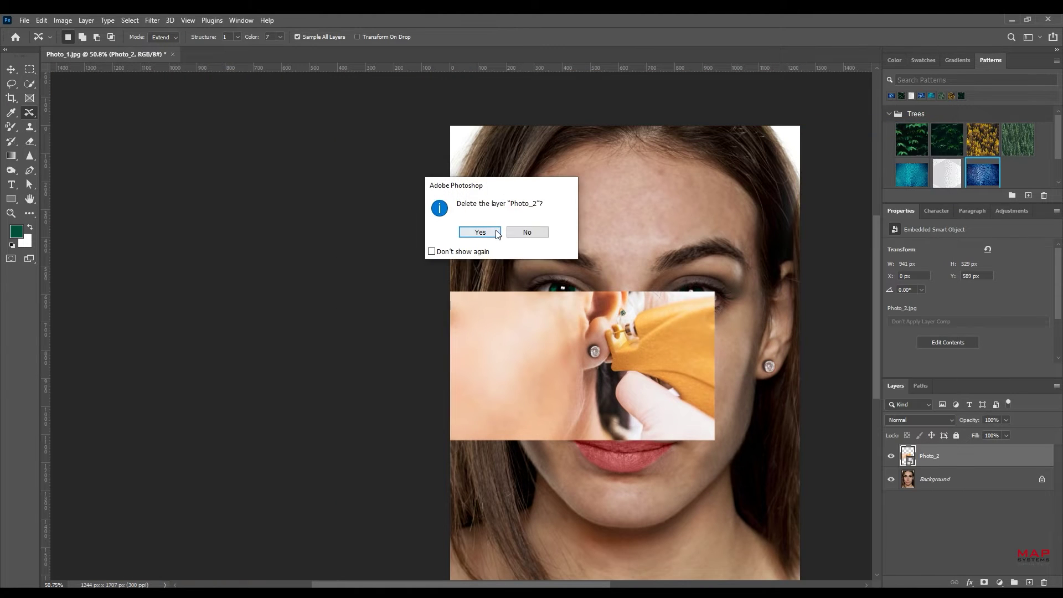
{"action": "left_click", "coordinate": [493, 230]}
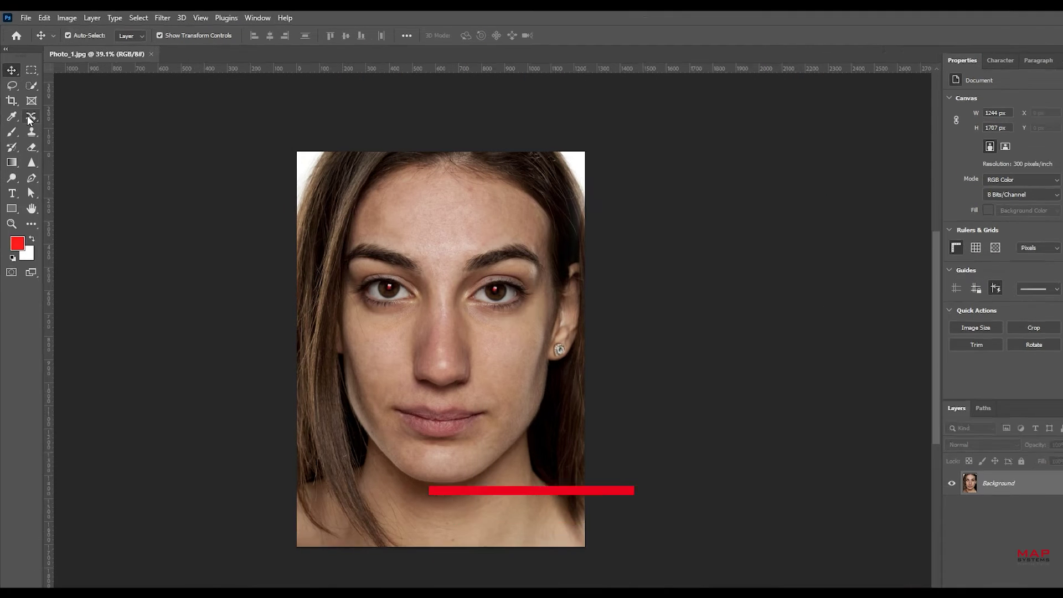
Remove the red reflection from both pupils with the Red Eye Tool
{"action": "right_click", "coordinate": [29, 117]}
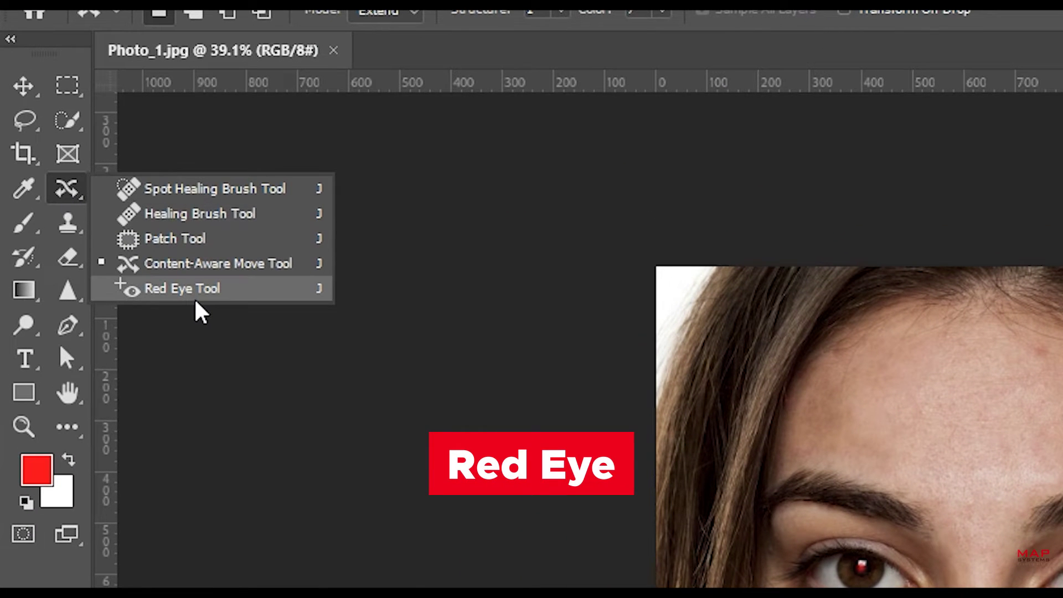
{"action": "left_click", "coordinate": [201, 294]}
{"action": "scroll", "coordinate": [363, 271], "scroll_direction": "up", "scroll_amount": 3}
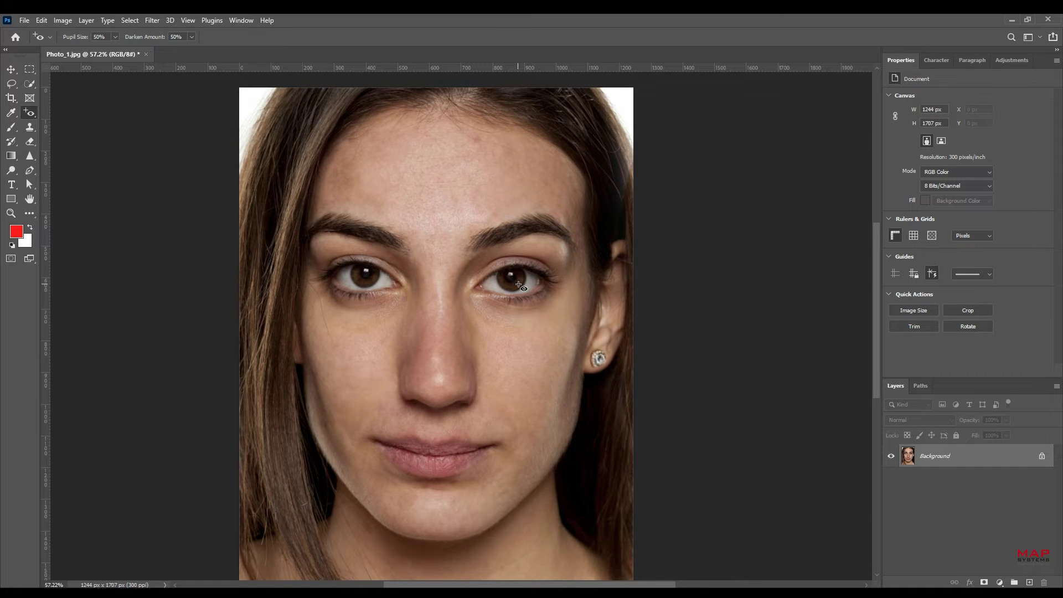
{"action": "scroll", "coordinate": [519, 285], "scroll_direction": "down", "scroll_amount": 3}
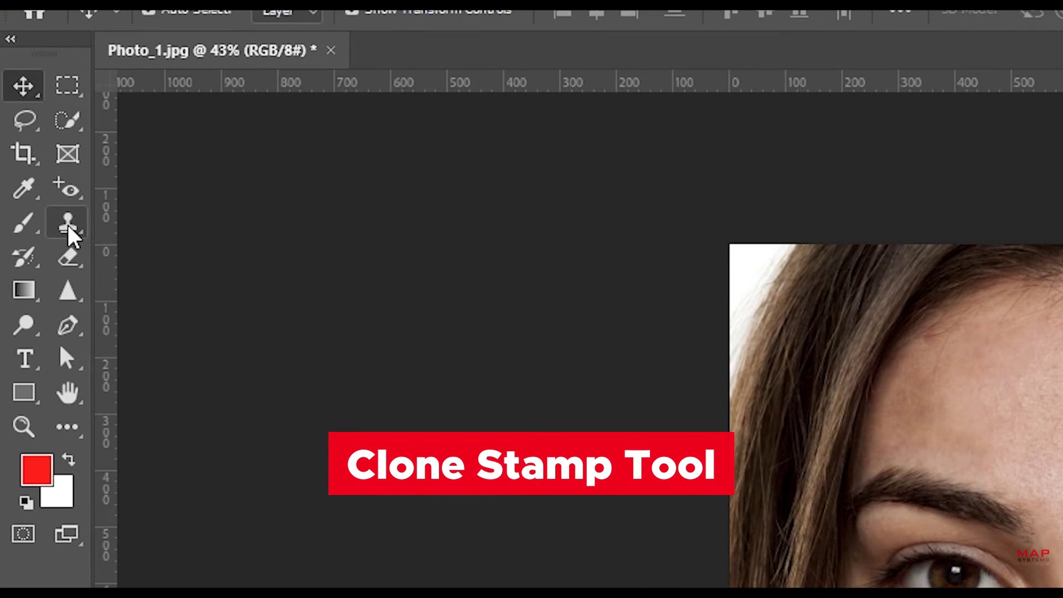
Clone clean skin over the stray hair on the left-hand cheek using the Clone Stamp Tool with a 12 px brush
{"action": "left_click", "coordinate": [69, 228]}
{"action": "left_click", "coordinate": [173, 237]}
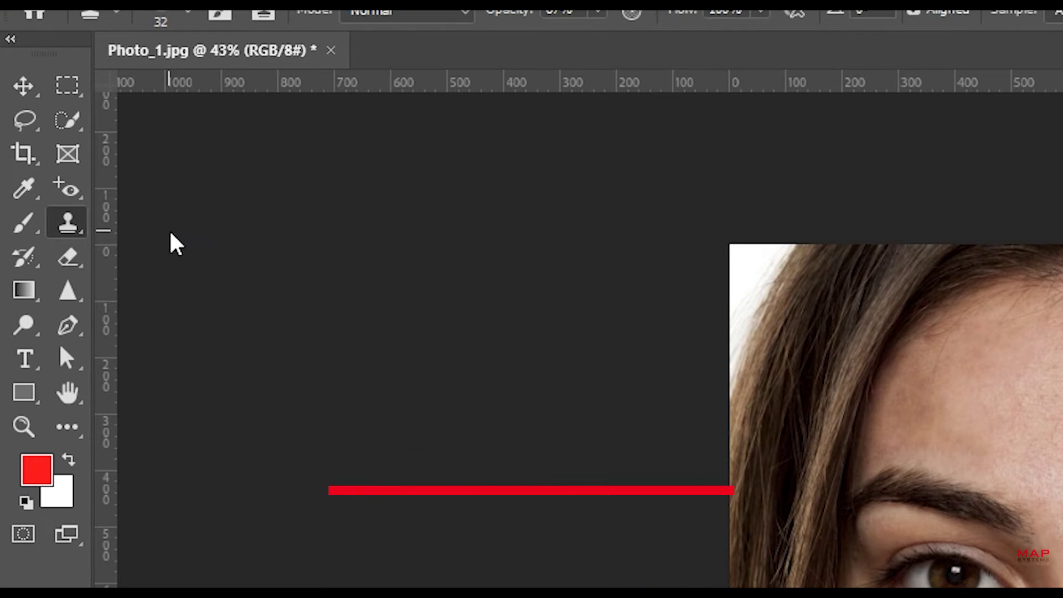
{"action": "scroll", "coordinate": [399, 349], "scroll_direction": "up", "scroll_amount": 4}
{"action": "left_click_drag", "start_coordinate": [406, 369], "coordinate": [406, 310]}
{"action": "scroll", "coordinate": [377, 285], "scroll_direction": "up", "scroll_amount": 4}
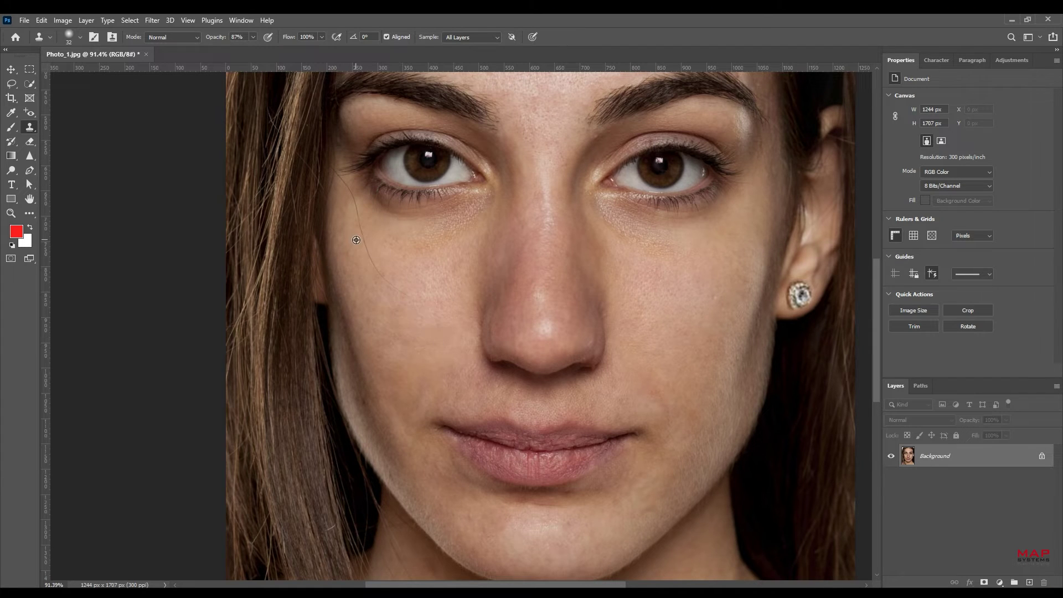
{"action": "scroll", "coordinate": [357, 242], "scroll_direction": "up", "scroll_amount": 4}
{"action": "left_click", "coordinate": [79, 37]}
{"action": "left_click_drag", "start_coordinate": [71, 70], "coordinate": [66, 74]}
{"action": "left_click", "coordinate": [350, 200], "text": "alt"}
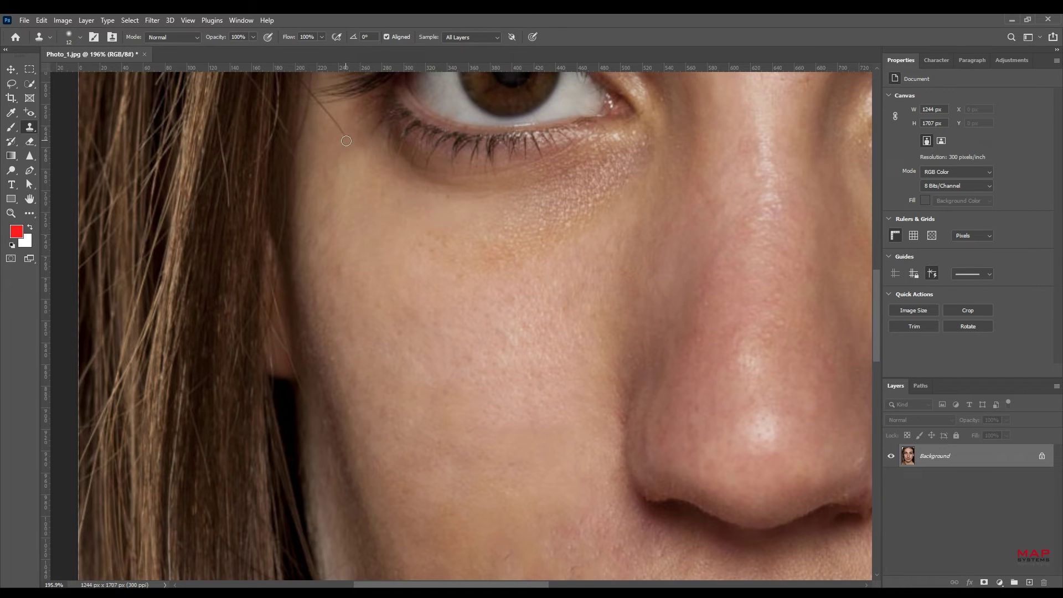
{"action": "scroll", "coordinate": [314, 100], "scroll_direction": "down", "scroll_amount": 7}
{"action": "scroll", "coordinate": [485, 357], "scroll_direction": "up", "scroll_amount": 5}
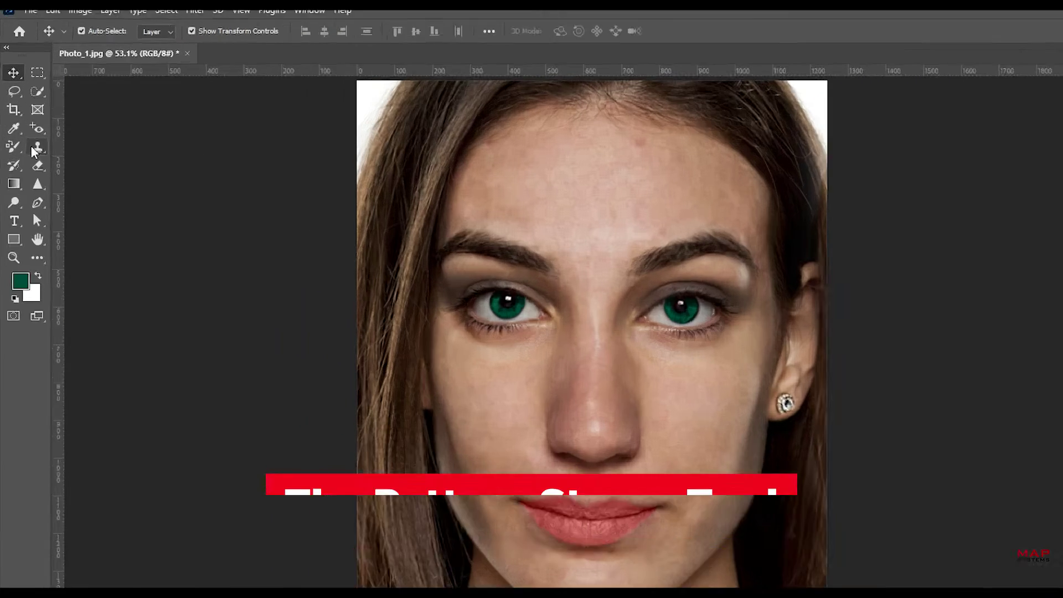
Activate the Pattern Stamp Tool and choose the blue pattern from the available pattern presets
{"action": "right_click", "coordinate": [30, 127]}
{"action": "left_click", "coordinate": [62, 138]}
{"action": "left_click", "coordinate": [554, 10]}
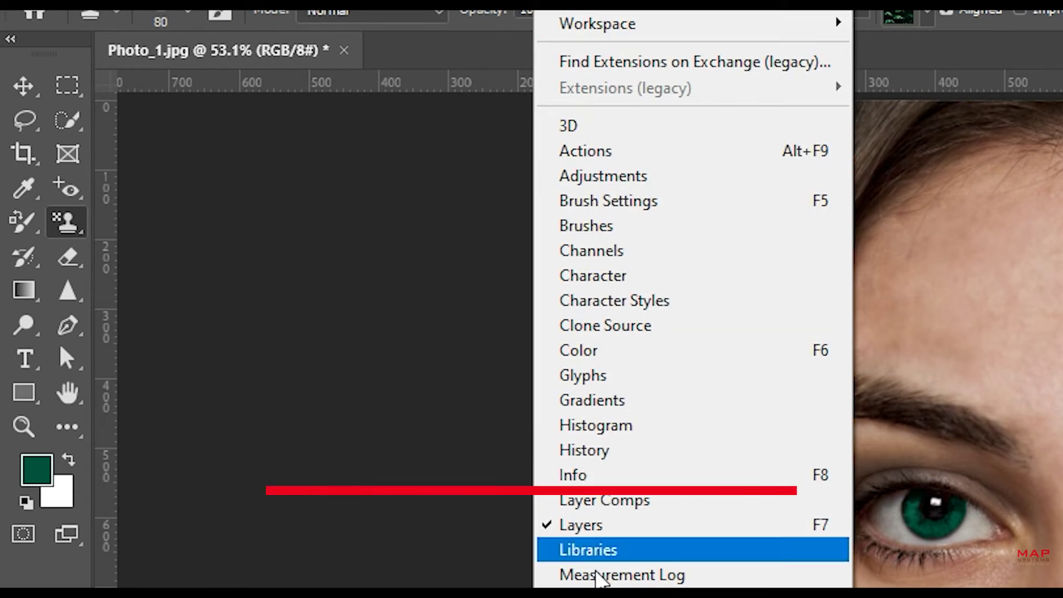
{"action": "left_click", "coordinate": [596, 588]}
{"action": "left_click", "coordinate": [1062, 388]}
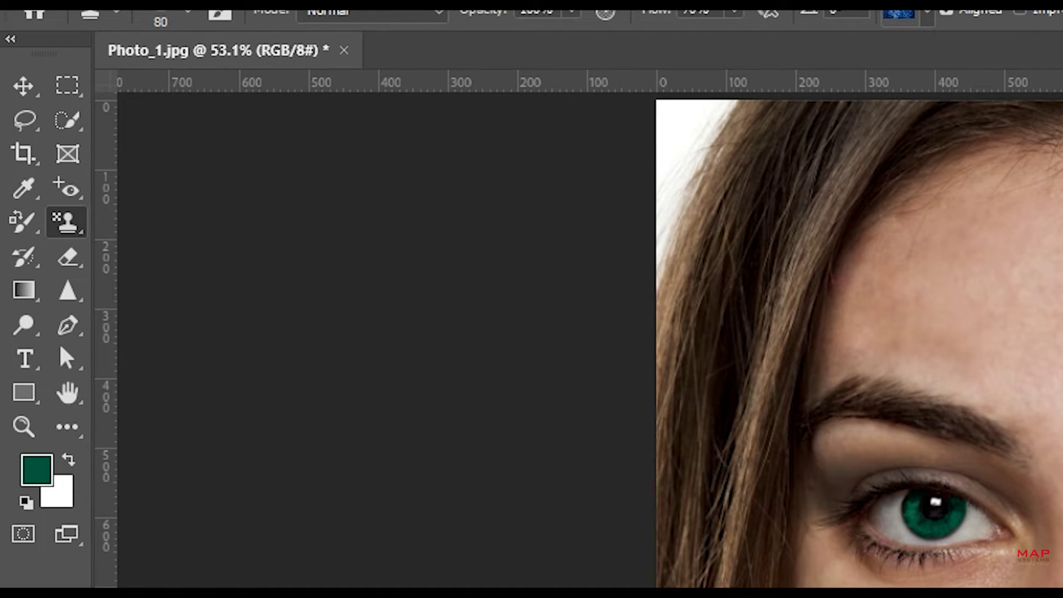
Paint the blue scale pattern across the forehead and between the eyebrows with the Pattern Stamp Tool at 70% flow
{"action": "left_click", "coordinate": [1062, 587]}
{"action": "mouse_move", "coordinate": [354, 194]}
{"action": "left_mouse_down"}
{"action": "mouse_move", "coordinate": [407, 113]}
{"action": "mouse_move", "coordinate": [499, 81]}
{"action": "mouse_move", "coordinate": [653, 171]}
{"action": "mouse_move", "coordinate": [632, 218]}
{"action": "mouse_move", "coordinate": [501, 288]}
{"action": "mouse_move", "coordinate": [382, 205]}
{"action": "mouse_move", "coordinate": [470, 111]}
{"action": "mouse_move", "coordinate": [435, 142]}
{"action": "mouse_move", "coordinate": [608, 167]}
{"action": "mouse_move", "coordinate": [501, 241]}
{"action": "left_mouse_up"}
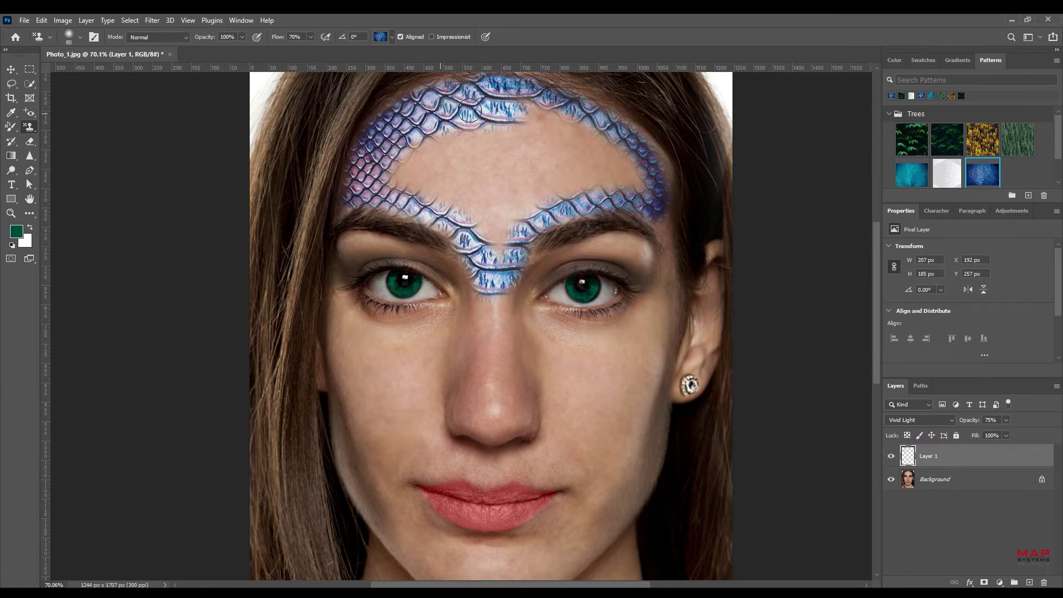
{"action": "scroll", "coordinate": [515, 166], "scroll_direction": "down", "scroll_amount": 1}
{"action": "scroll", "coordinate": [510, 163], "scroll_direction": "up", "scroll_amount": 2}
{"action": "mouse_move", "coordinate": [515, 139]}
{"action": "left_mouse_down"}
{"action": "mouse_move", "coordinate": [660, 238]}
{"action": "mouse_move", "coordinate": [666, 309]}
{"action": "mouse_move", "coordinate": [516, 154]}
{"action": "mouse_move", "coordinate": [437, 152]}
{"action": "mouse_move", "coordinate": [368, 207]}
{"action": "left_mouse_up"}
{"action": "mouse_move", "coordinate": [338, 278]}
{"action": "left_mouse_down"}
{"action": "mouse_move", "coordinate": [448, 343]}
{"action": "mouse_move", "coordinate": [365, 316]}
{"action": "mouse_move", "coordinate": [340, 354]}
{"action": "mouse_move", "coordinate": [412, 396]}
{"action": "mouse_move", "coordinate": [471, 377]}
{"action": "mouse_move", "coordinate": [343, 466]}
{"action": "mouse_move", "coordinate": [455, 402]}
{"action": "mouse_move", "coordinate": [437, 498]}
{"action": "mouse_move", "coordinate": [465, 512]}
{"action": "mouse_move", "coordinate": [520, 498]}
{"action": "mouse_move", "coordinate": [492, 349]}
{"action": "mouse_move", "coordinate": [485, 460]}
{"action": "mouse_move", "coordinate": [519, 324]}
{"action": "mouse_move", "coordinate": [636, 316]}
{"action": "mouse_move", "coordinate": [659, 465]}
{"action": "mouse_move", "coordinate": [637, 326]}
{"action": "mouse_move", "coordinate": [531, 345]}
{"action": "left_mouse_up"}
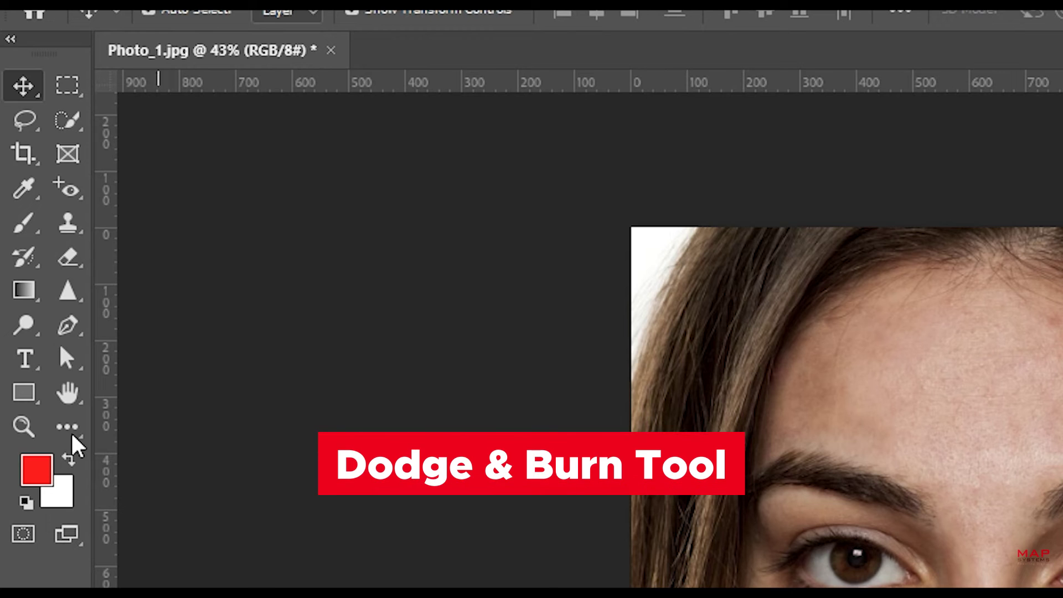
Darken the skin around both eyes with the Burn Tool, using a 56 px brush, midtones range and 24% exposure
{"action": "right_click", "coordinate": [26, 299]}
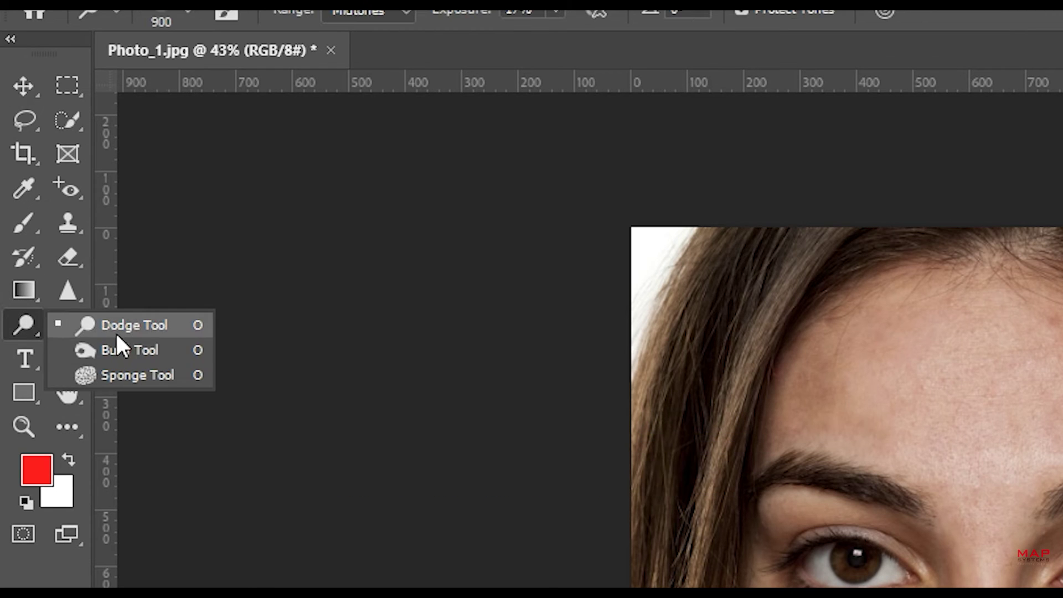
{"action": "left_click", "coordinate": [127, 351]}
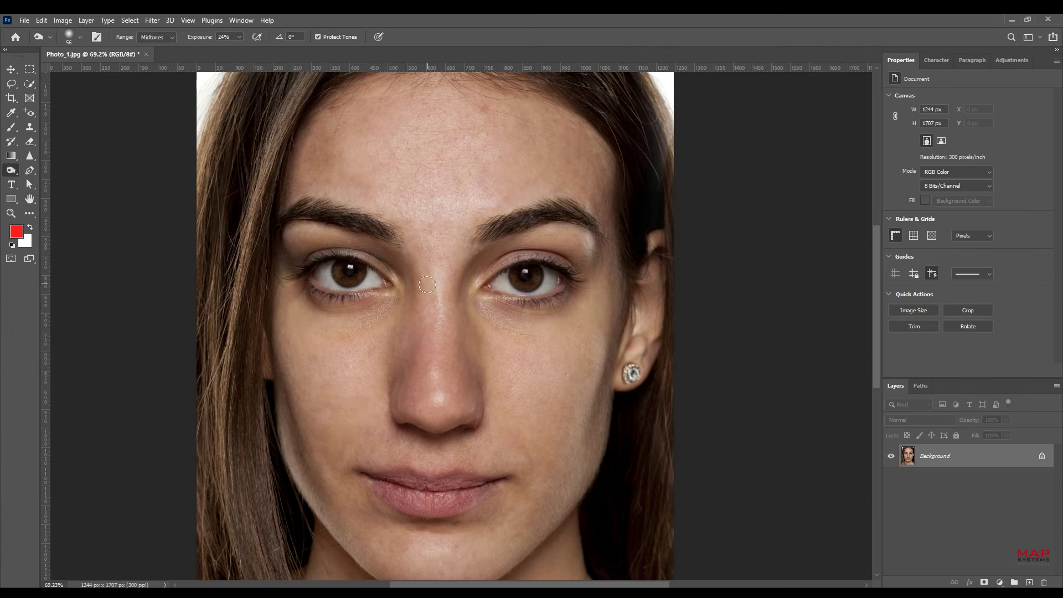
{"action": "key", "text": "ctrl+z"}
{"action": "left_click_drag", "start_coordinate": [498, 265], "coordinate": [582, 269]}
{"action": "mouse_move", "coordinate": [480, 280]}
{"action": "left_mouse_down"}
{"action": "mouse_move", "coordinate": [578, 271]}
{"action": "mouse_move", "coordinate": [596, 281]}
{"action": "mouse_move", "coordinate": [520, 258]}
{"action": "mouse_move", "coordinate": [604, 272]}
{"action": "left_mouse_up"}
{"action": "left_click_drag", "start_coordinate": [380, 261], "coordinate": [308, 262]}
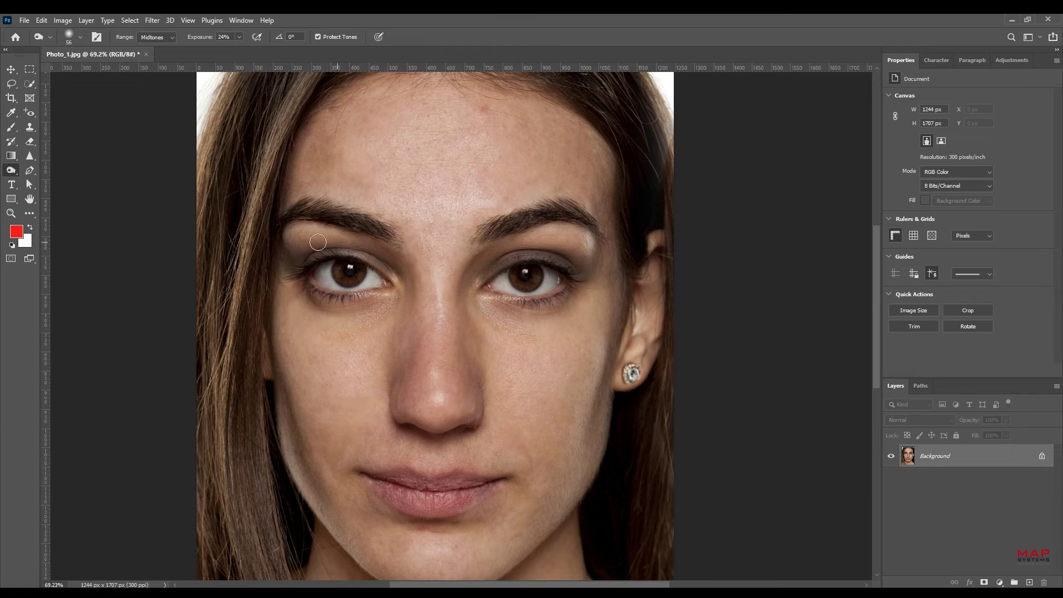
Lighten the skin under the eyes and on the forehead with the Dodge Tool, using a 73 px brush, midtones range and 17% exposure
{"action": "right_click", "coordinate": [10, 173]}
{"action": "left_click", "coordinate": [47, 174]}
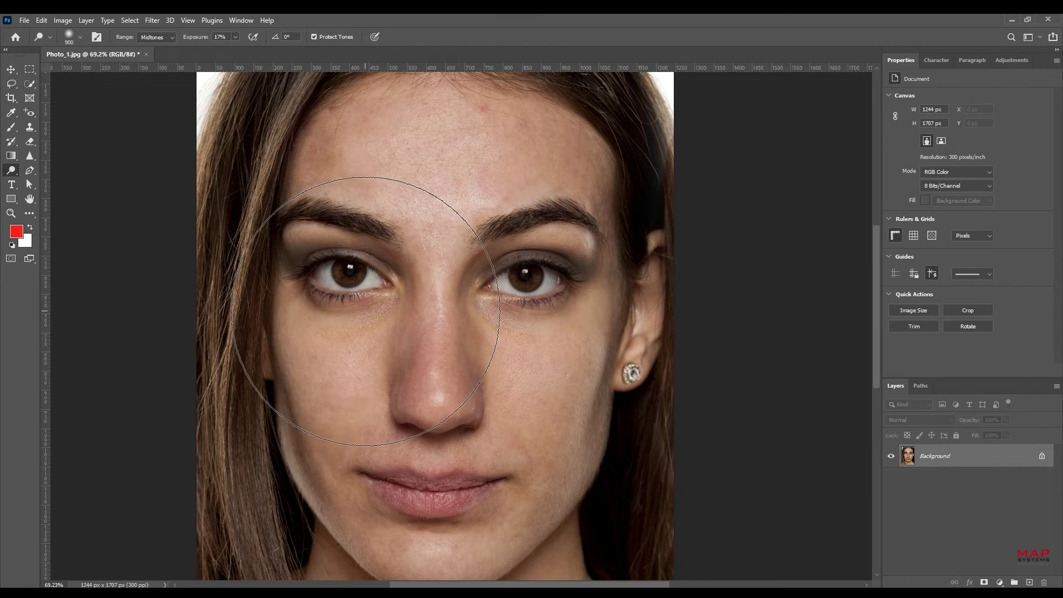
{"action": "left_click", "coordinate": [81, 36]}
{"action": "mouse_move", "coordinate": [389, 297]}
{"action": "left_mouse_down"}
{"action": "mouse_move", "coordinate": [350, 317]}
{"action": "mouse_move", "coordinate": [382, 304]}
{"action": "left_mouse_up"}
{"action": "mouse_move", "coordinate": [470, 314]}
{"action": "left_mouse_down"}
{"action": "mouse_move", "coordinate": [561, 335]}
{"action": "mouse_move", "coordinate": [534, 312]}
{"action": "mouse_move", "coordinate": [590, 288]}
{"action": "left_mouse_up"}
{"action": "left_click_drag", "start_coordinate": [372, 207], "coordinate": [328, 192]}
{"action": "left_click_drag", "start_coordinate": [314, 126], "coordinate": [309, 181]}
{"action": "mouse_move", "coordinate": [567, 151]}
{"action": "left_mouse_down"}
{"action": "mouse_move", "coordinate": [596, 155]}
{"action": "mouse_move", "coordinate": [597, 175]}
{"action": "left_mouse_up"}
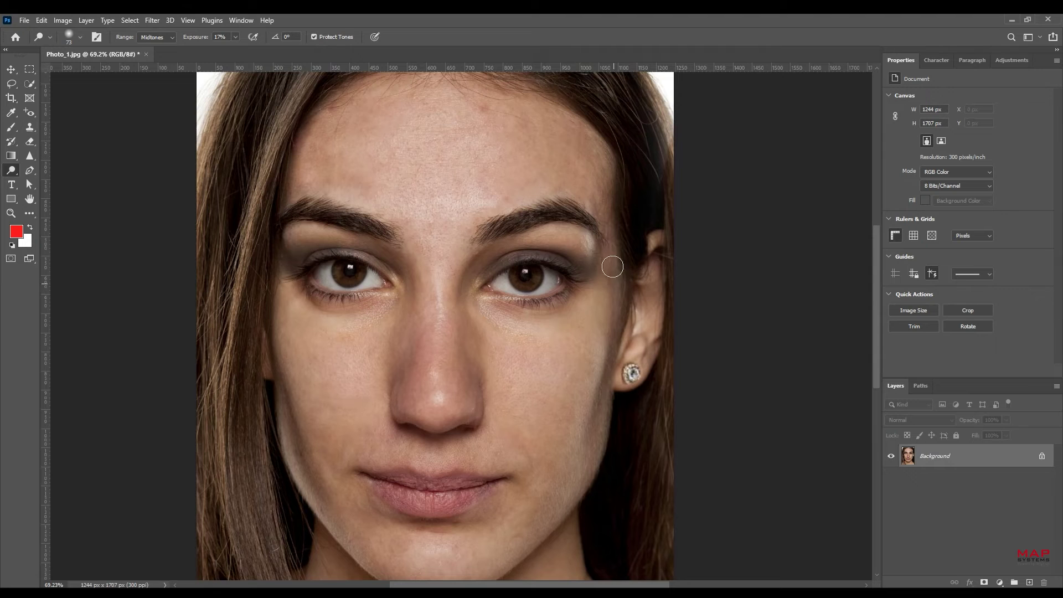
Switch to the Burn Tool, adjust its brush size and darken the contour of the right-hand cheek down to the jaw
{"action": "scroll", "coordinate": [437, 361], "scroll_direction": "down", "scroll_amount": 2}
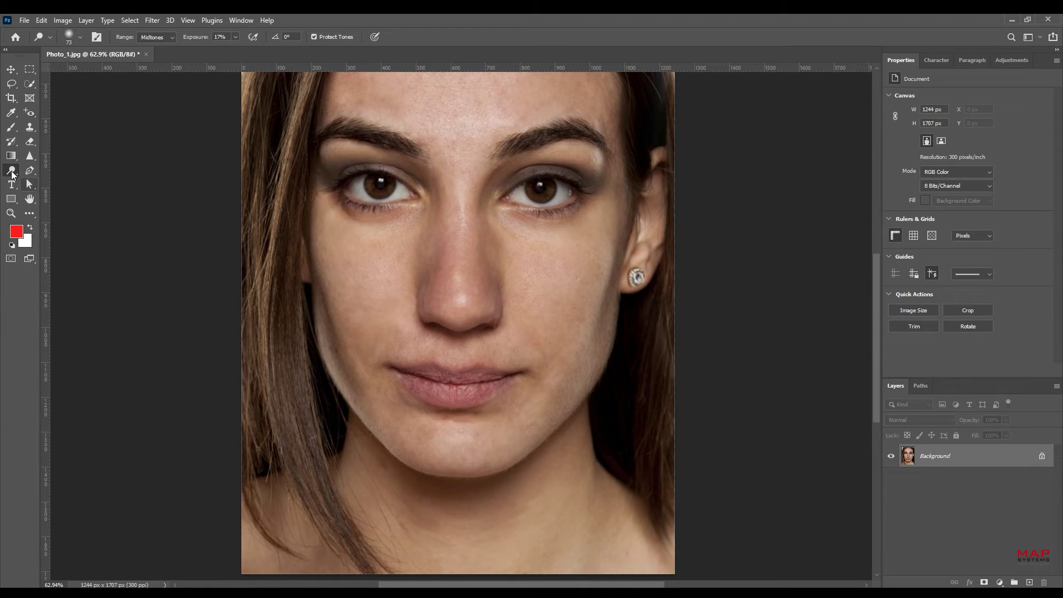
{"action": "left_click", "coordinate": [43, 184]}
{"action": "left_click", "coordinate": [79, 37]}
{"action": "left_click_drag", "start_coordinate": [90, 72], "coordinate": [95, 72]}
{"action": "left_click_drag", "start_coordinate": [609, 310], "coordinate": [568, 408]}
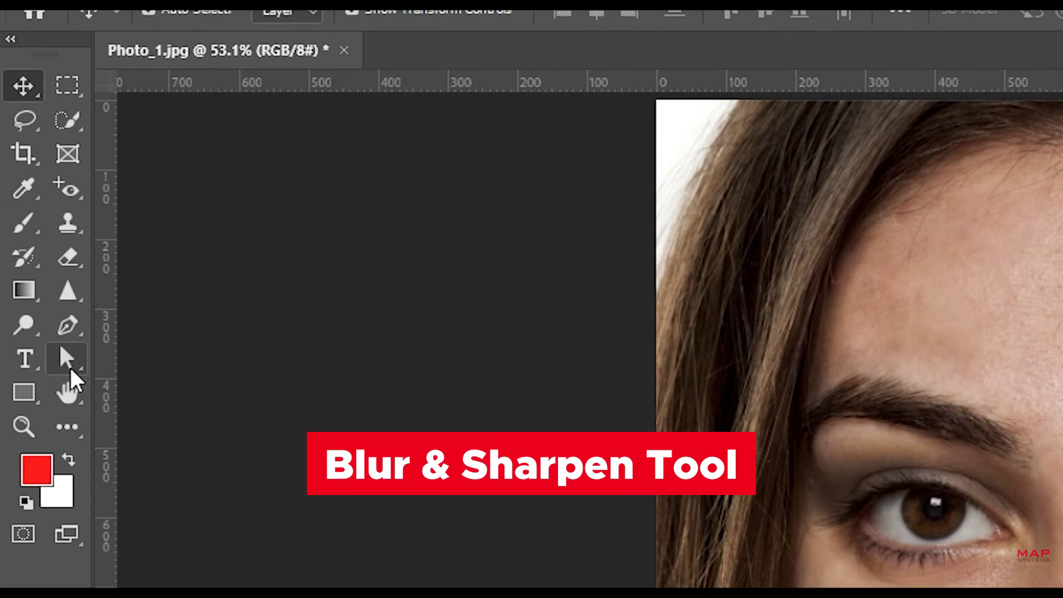
Soften the skin on the right-hand cheek and the chin with the Blur Tool in Normal mode
{"action": "right_click", "coordinate": [69, 296]}
{"action": "left_click", "coordinate": [130, 292]}
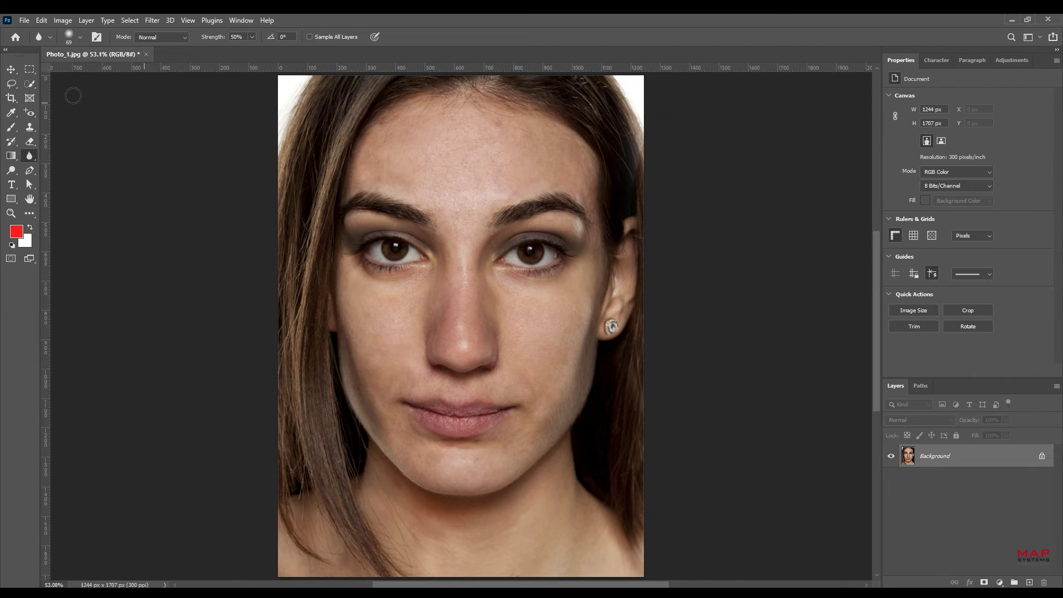
{"action": "left_click", "coordinate": [80, 37]}
{"action": "left_click", "coordinate": [537, 148]}
{"action": "left_click", "coordinate": [184, 36]}
{"action": "left_click", "coordinate": [185, 36]}
{"action": "left_click_drag", "start_coordinate": [507, 341], "coordinate": [581, 323]}
{"action": "mouse_move", "coordinate": [508, 482]}
{"action": "left_mouse_down"}
{"action": "mouse_move", "coordinate": [426, 482]}
{"action": "mouse_move", "coordinate": [414, 460]}
{"action": "mouse_move", "coordinate": [526, 449]}
{"action": "left_mouse_up"}
{"action": "key", "text": "0"}
Sharpen the left-hand eye with the Sharpen Tool after adjusting the brush
{"action": "right_click", "coordinate": [30, 155]}
{"action": "left_click", "coordinate": [67, 166]}
{"action": "left_click", "coordinate": [80, 38]}
{"action": "left_click", "coordinate": [304, 218]}
{"action": "mouse_move", "coordinate": [395, 267]}
{"action": "left_mouse_down"}
{"action": "mouse_move", "coordinate": [346, 257]}
{"action": "mouse_move", "coordinate": [374, 266]}
{"action": "left_mouse_up"}
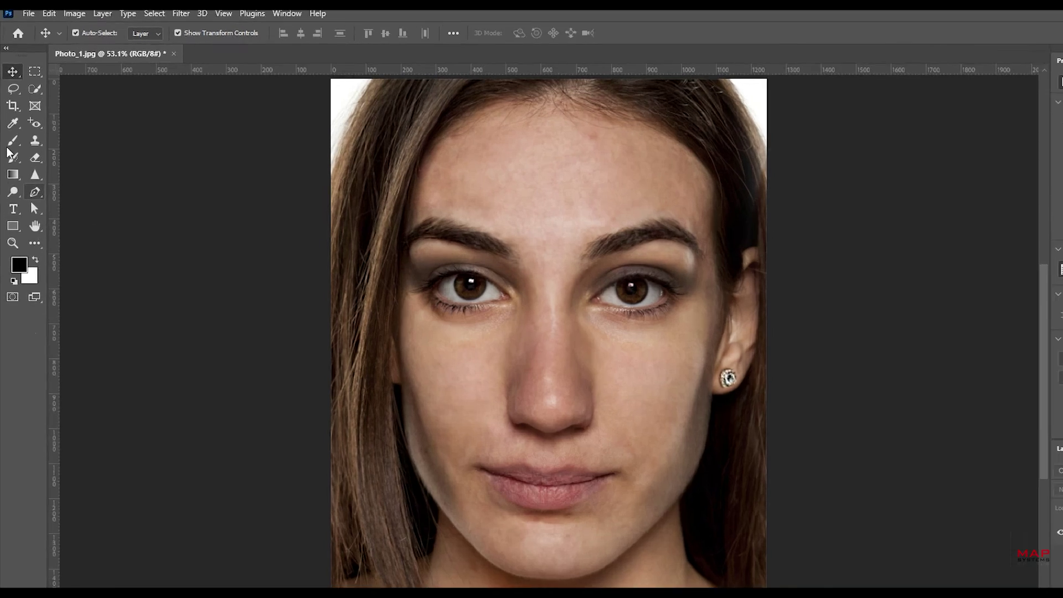
Activate the Color Replacement Tool and set the foreground colour to dark red
{"action": "left_click", "coordinate": [8, 127]}
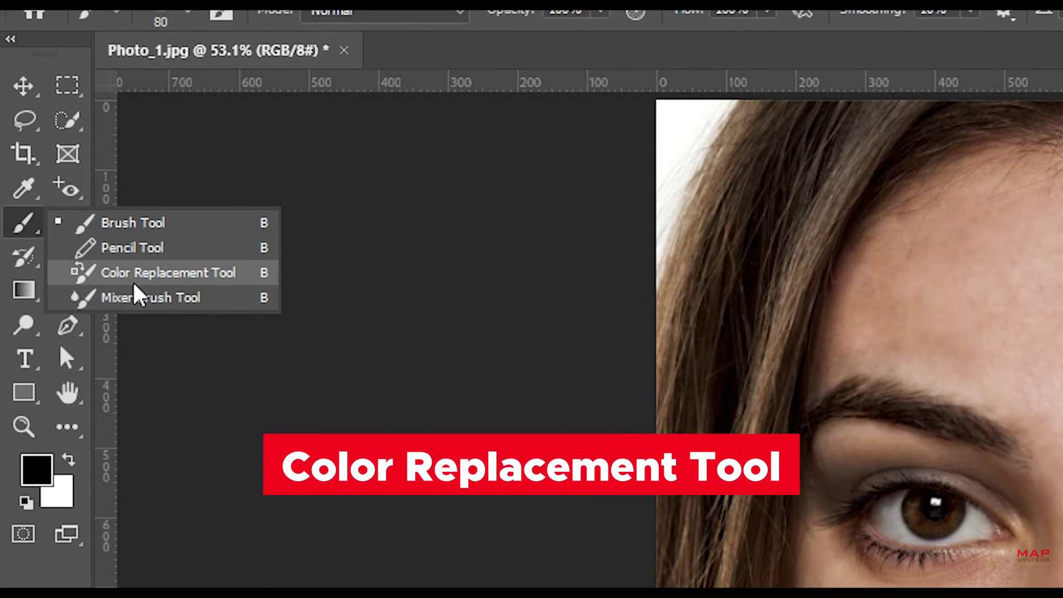
{"action": "left_click", "coordinate": [136, 273]}
{"action": "left_click", "coordinate": [40, 474]}
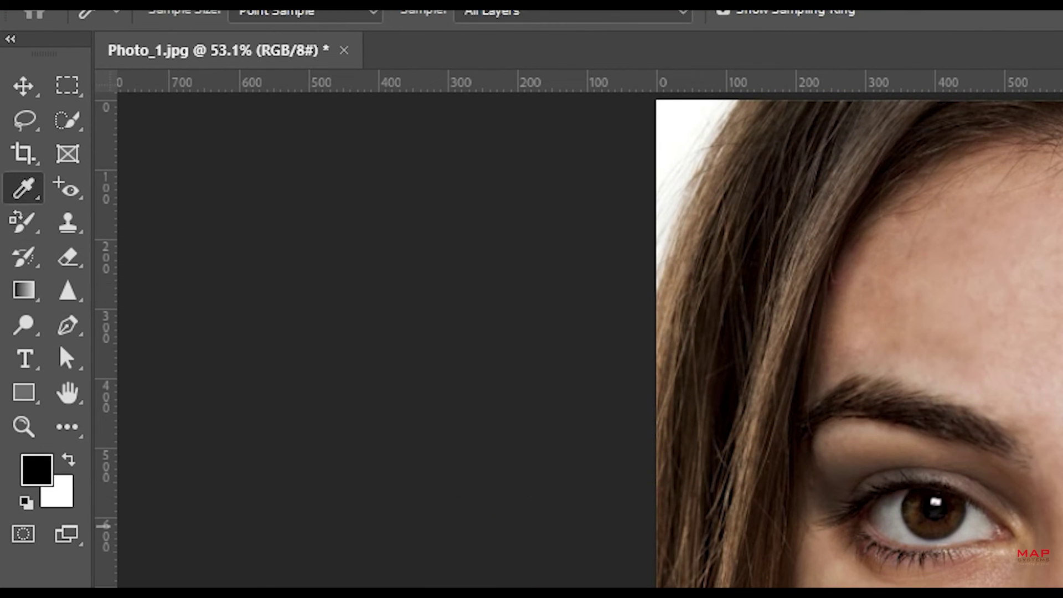
{"action": "left_click_drag", "start_coordinate": [924, 186], "coordinate": [925, 160]}
{"action": "left_click_drag", "start_coordinate": [908, 194], "coordinate": [910, 248]}
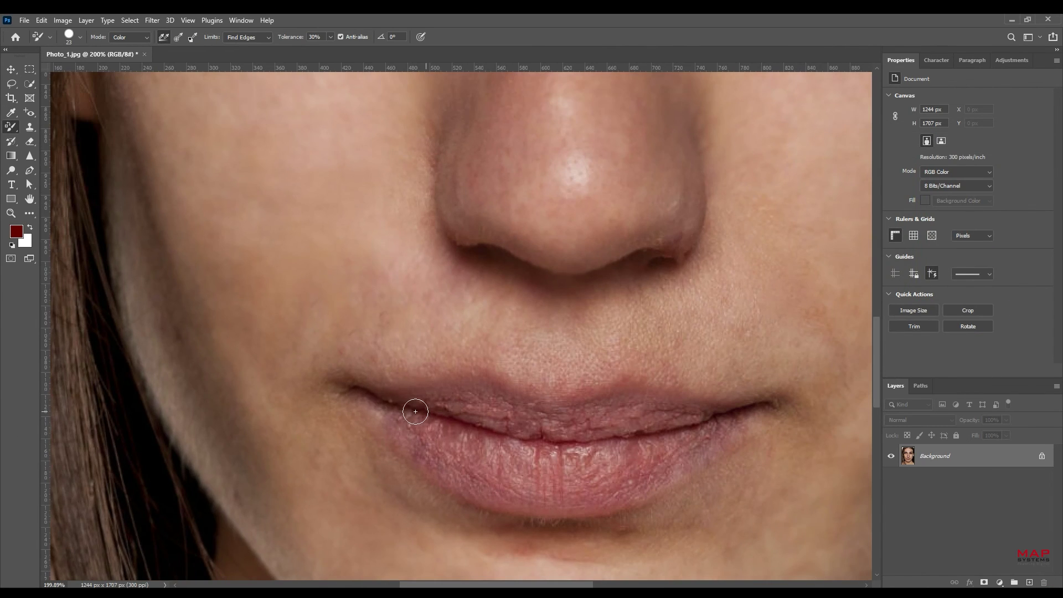
Recolour both lips red with a 22 px Color Replacement brush, reducing it to 11 px for the corner of the mouth
{"action": "mouse_move", "coordinate": [386, 402]}
{"action": "left_mouse_down"}
{"action": "mouse_move", "coordinate": [466, 388]}
{"action": "mouse_move", "coordinate": [567, 413]}
{"action": "mouse_move", "coordinate": [616, 397]}
{"action": "mouse_move", "coordinate": [721, 418]}
{"action": "mouse_move", "coordinate": [684, 458]}
{"action": "left_mouse_up"}
{"action": "mouse_move", "coordinate": [632, 491]}
{"action": "left_mouse_down"}
{"action": "mouse_move", "coordinate": [559, 508]}
{"action": "mouse_move", "coordinate": [483, 494]}
{"action": "left_mouse_up"}
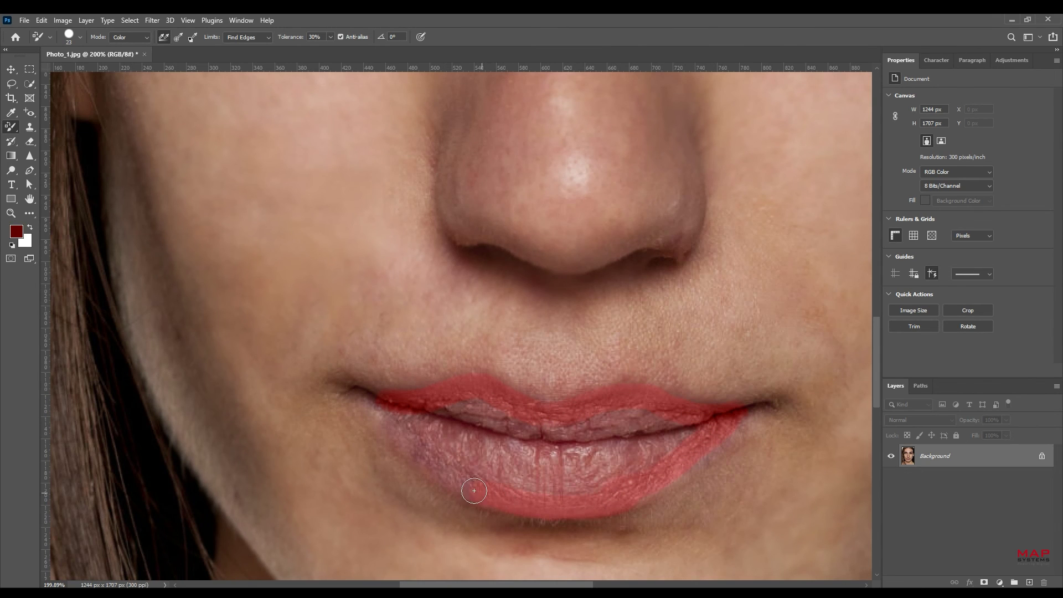
{"action": "mouse_move", "coordinate": [403, 425]}
{"action": "left_mouse_down"}
{"action": "mouse_move", "coordinate": [470, 404]}
{"action": "mouse_move", "coordinate": [607, 421]}
{"action": "left_mouse_up"}
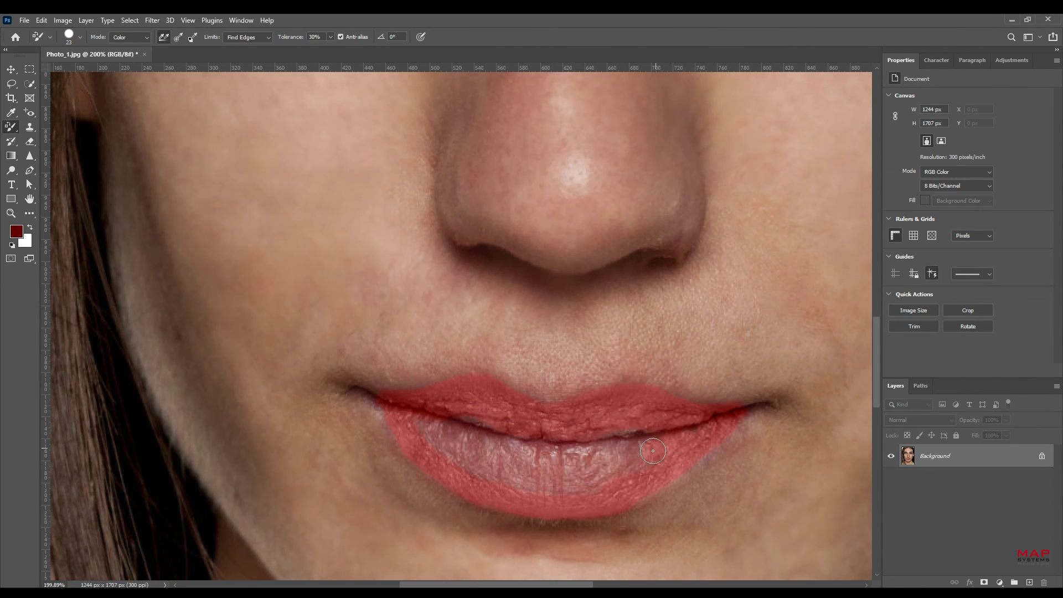
{"action": "mouse_move", "coordinate": [467, 429]}
{"action": "left_mouse_down"}
{"action": "mouse_move", "coordinate": [650, 445]}
{"action": "mouse_move", "coordinate": [408, 442]}
{"action": "left_mouse_up"}
{"action": "left_click", "coordinate": [80, 37]}
{"action": "left_click_drag", "start_coordinate": [28, 68], "coordinate": [22, 67]}
{"action": "left_click_drag", "start_coordinate": [377, 403], "coordinate": [375, 402]}
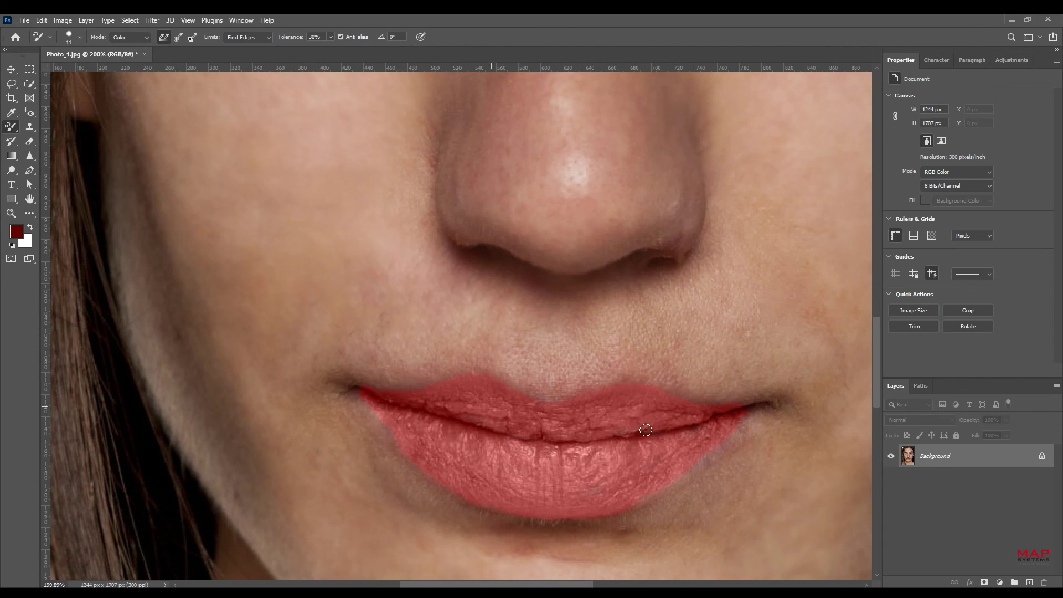
Set the foreground colour to dark green
{"action": "scroll", "coordinate": [566, 464], "scroll_direction": "down", "scroll_amount": 8}
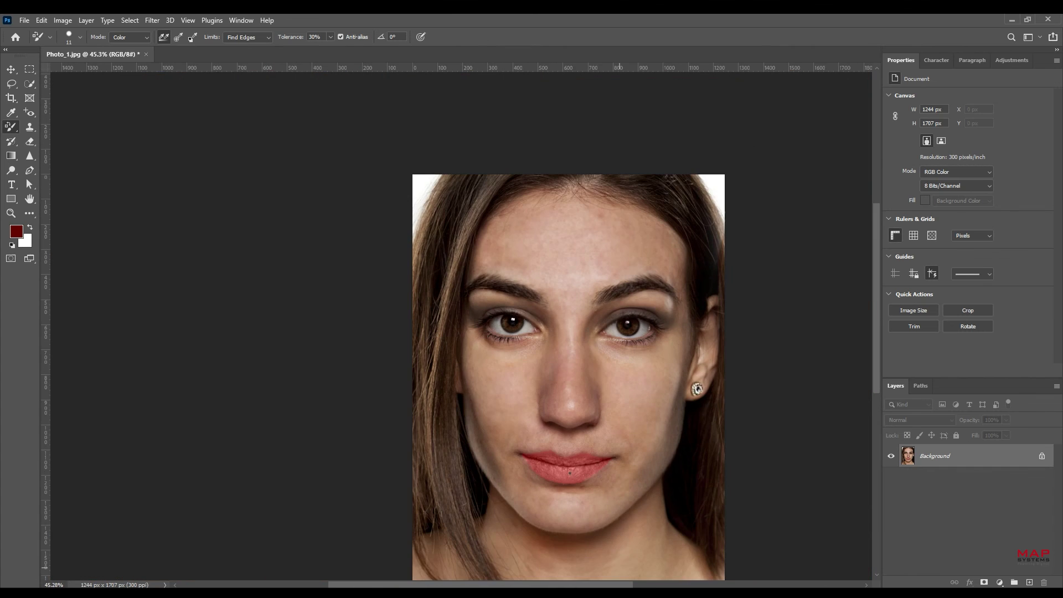
{"action": "scroll", "coordinate": [579, 442], "scroll_direction": "up", "scroll_amount": 3}
{"action": "left_click", "coordinate": [17, 232]}
{"action": "left_click_drag", "start_coordinate": [924, 246], "coordinate": [925, 239]}
{"action": "left_click", "coordinate": [909, 257]}
{"action": "left_click", "coordinate": [1013, 156]}
{"action": "scroll", "coordinate": [527, 201], "scroll_direction": "up", "scroll_amount": 4}
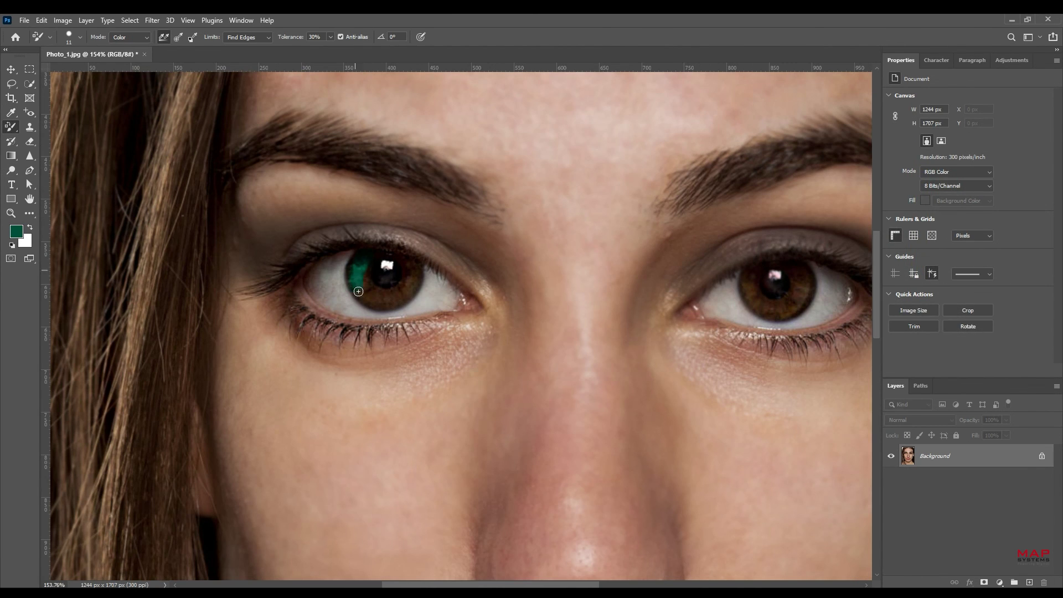